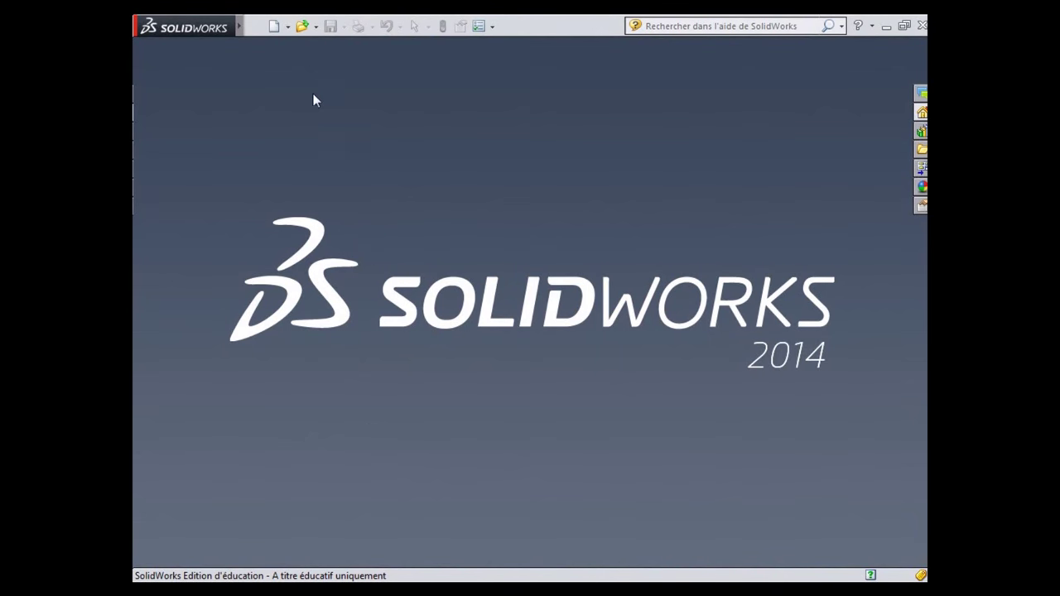
Create a new blank part document (Pièce) with the Esquisse tools showing.
click(289, 29)
click(297, 43)
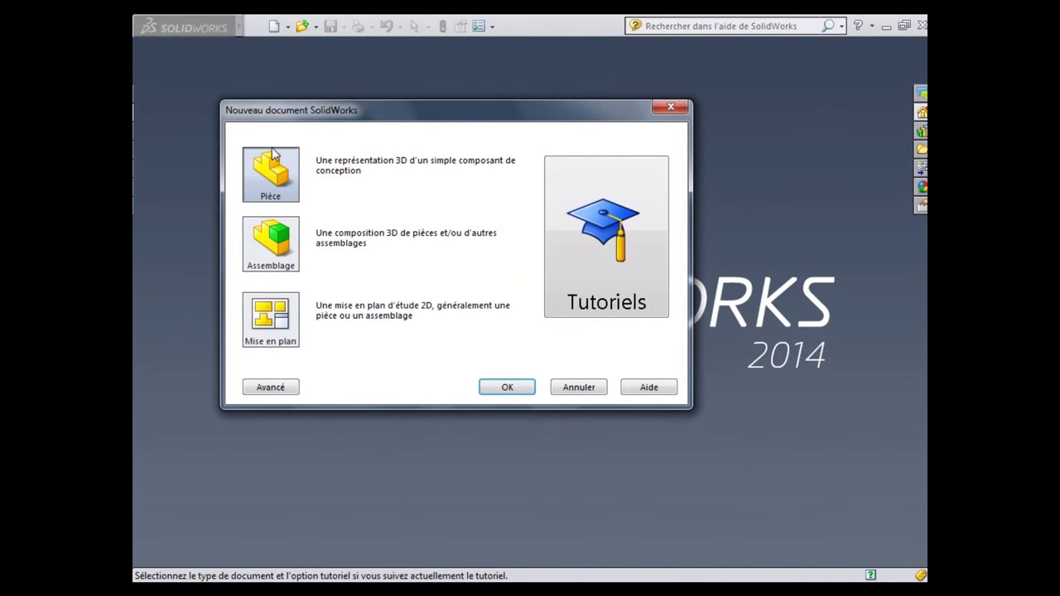
click(491, 386)
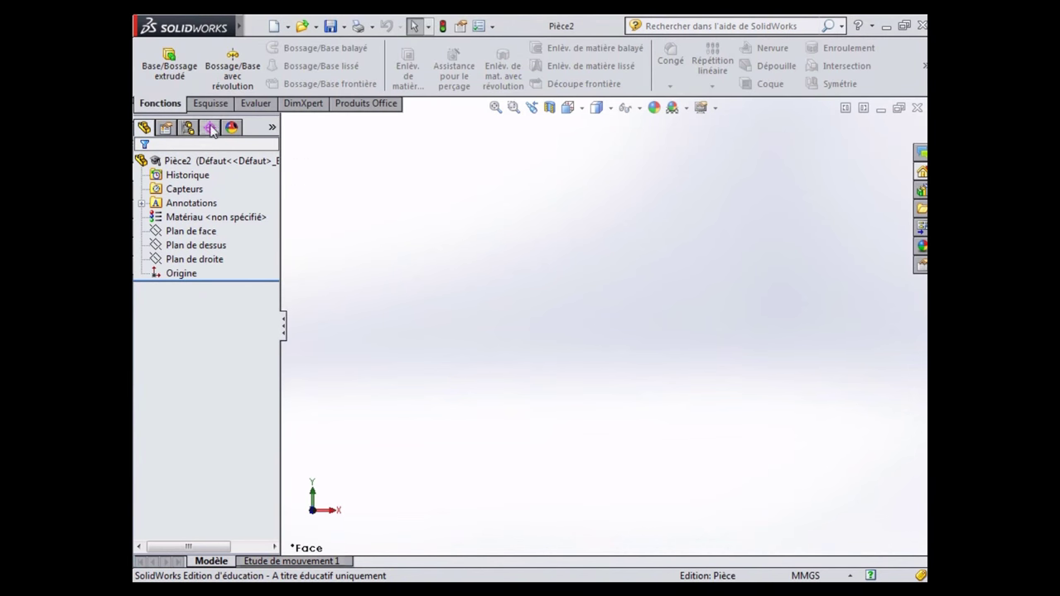
click(209, 105)
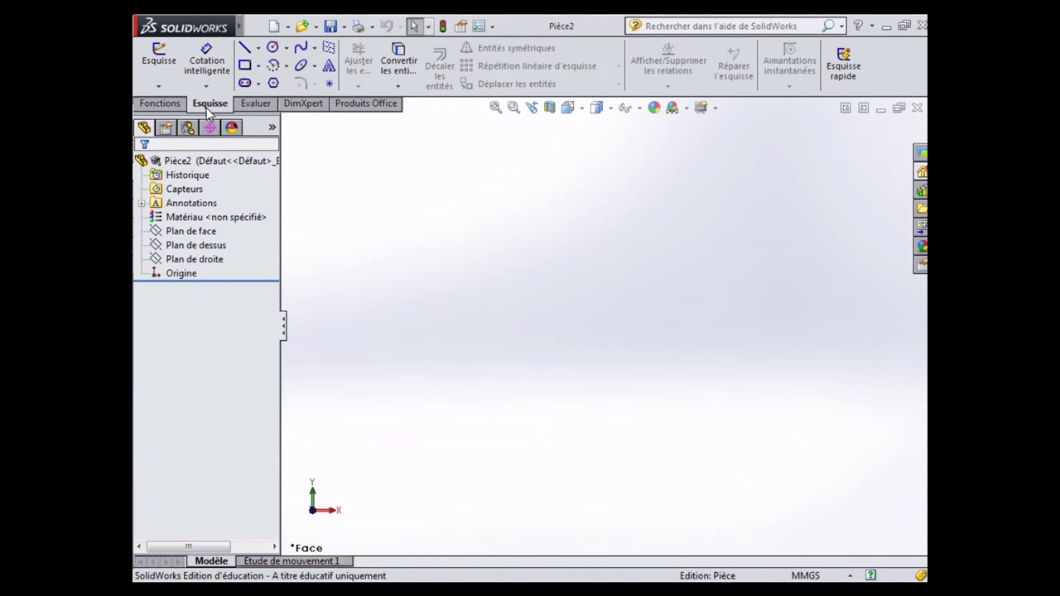
Draw a rectangle on Plan de face from the origin to an upper-left corner.
click(247, 67)
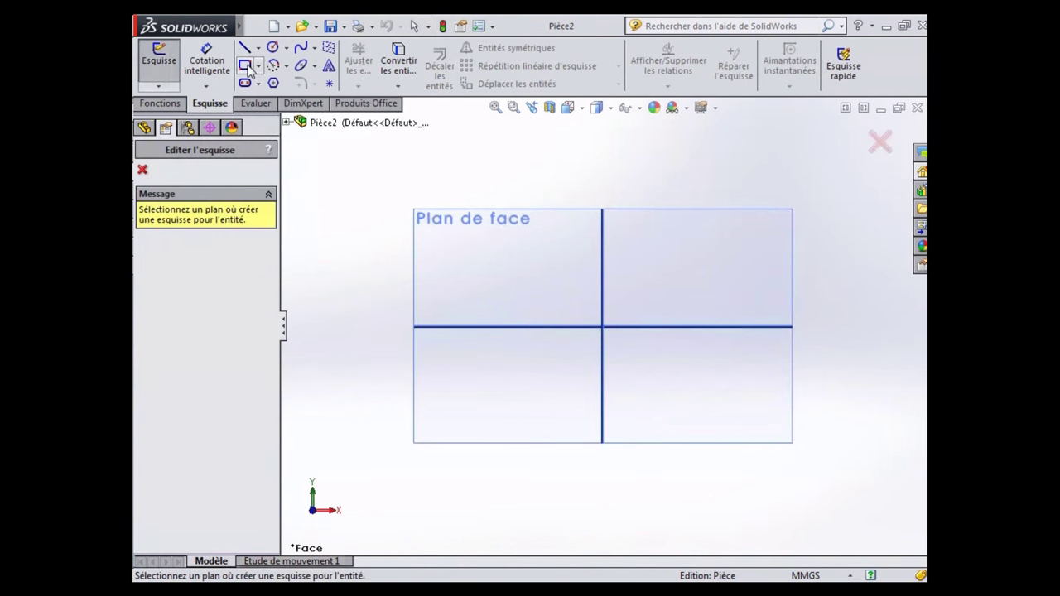
click(439, 218)
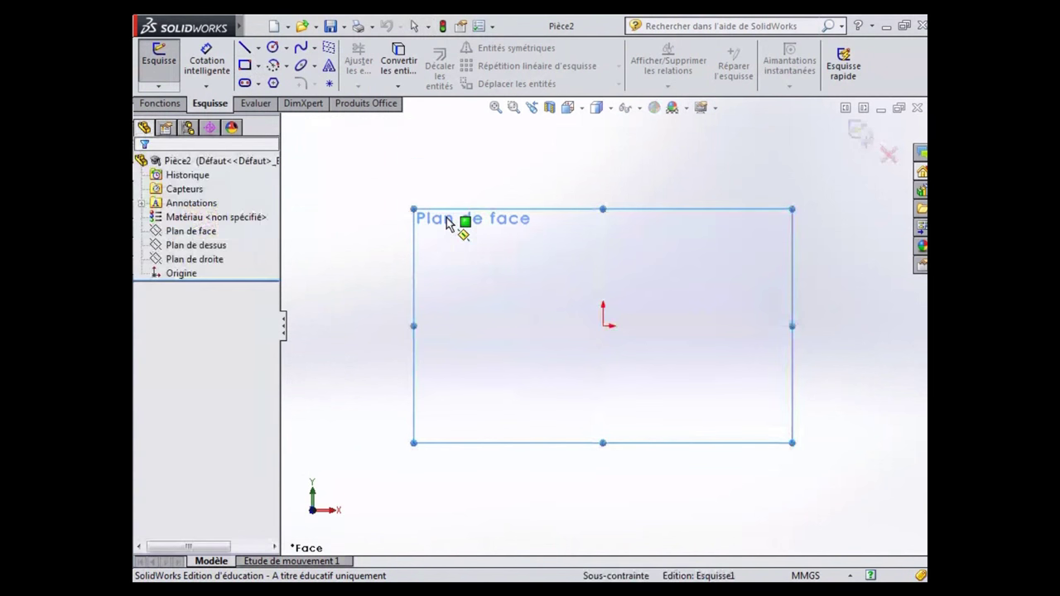
click(603, 326)
click(497, 252)
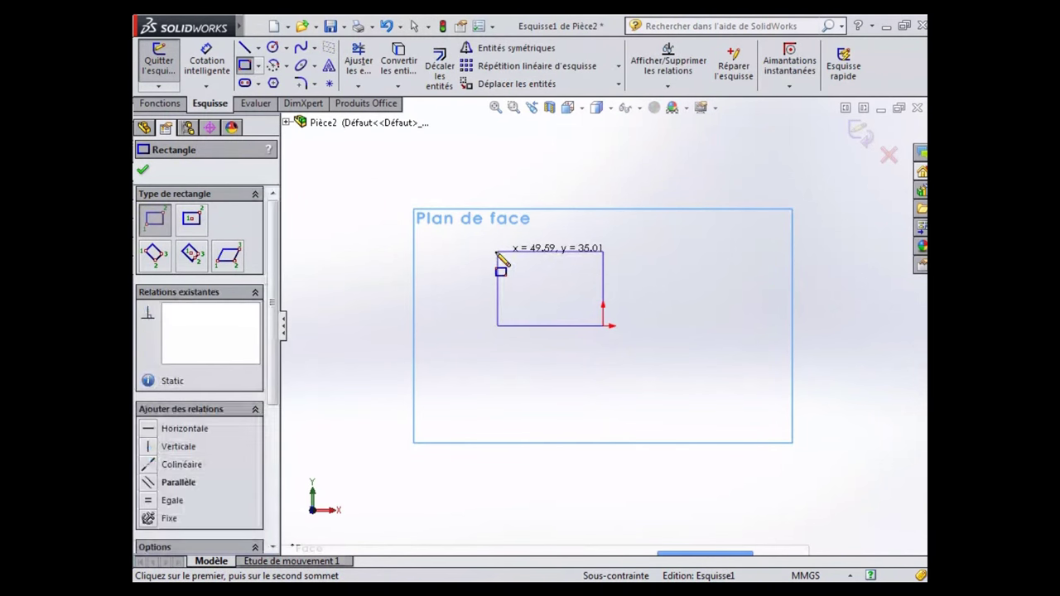
click(209, 71)
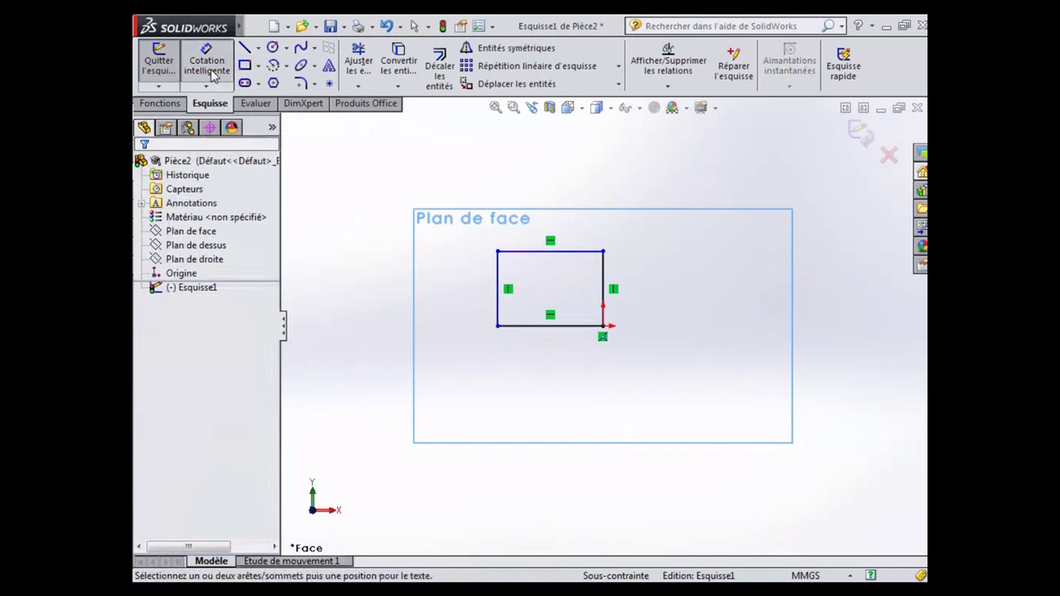
Dimension the rectangle's top and left edges to 30 mm each, then exit Esquisse1.
click(530, 252)
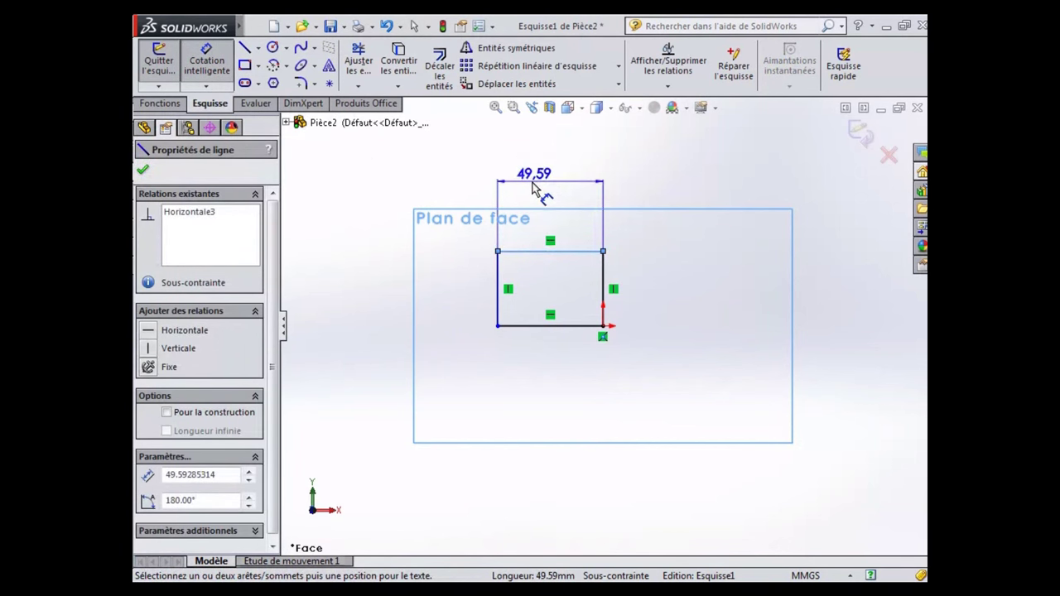
click(532, 189)
text(30)
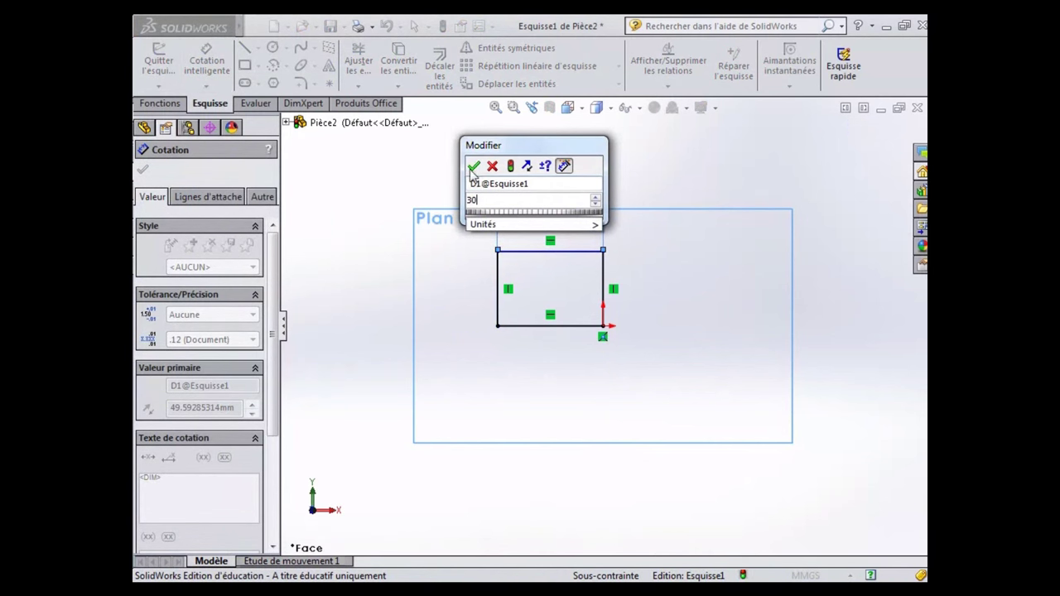
click(473, 167)
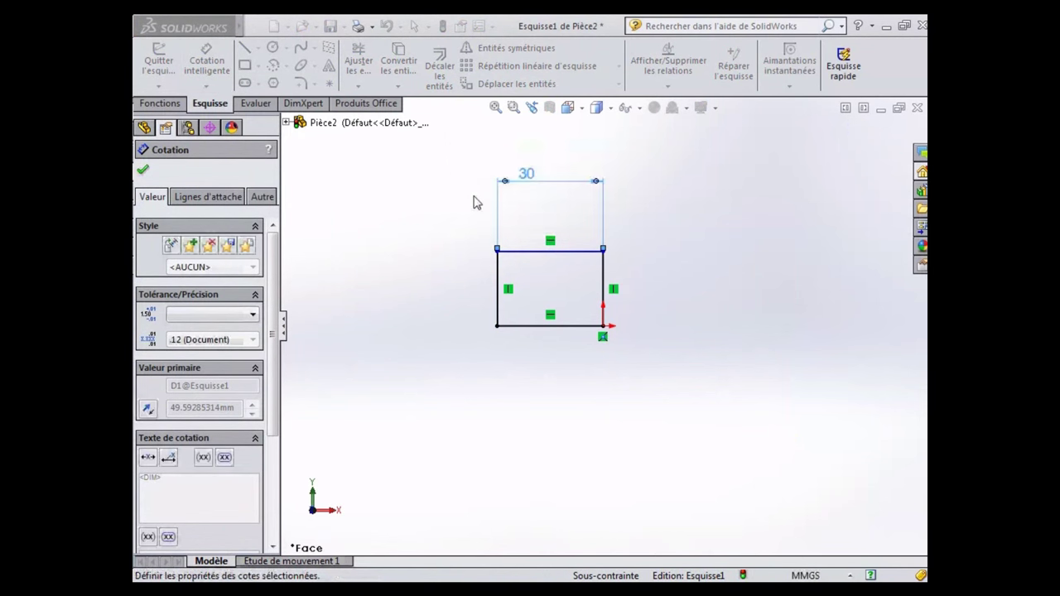
click(497, 286)
click(448, 285)
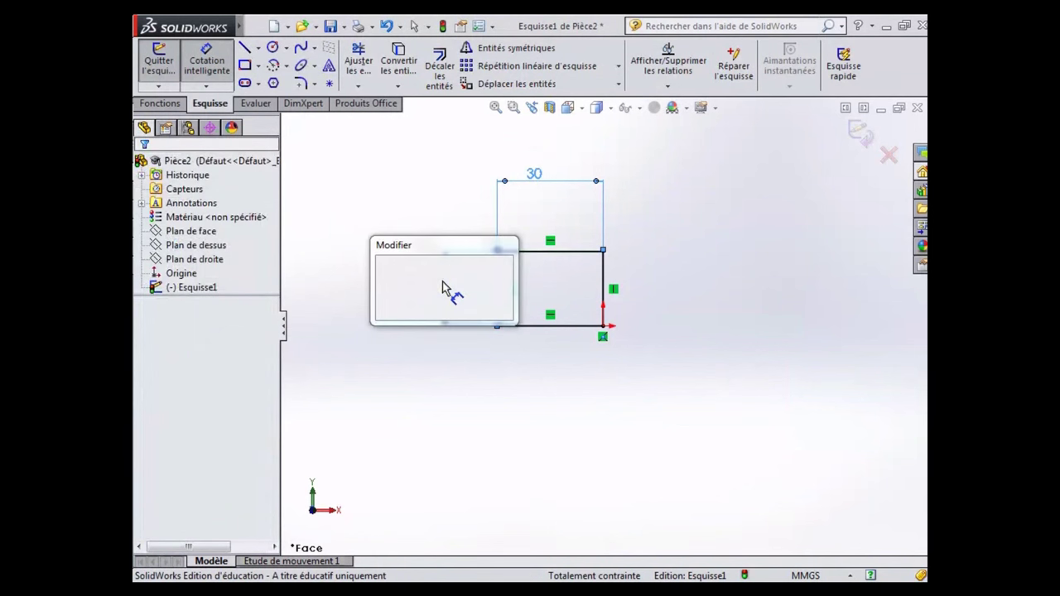
text(30)
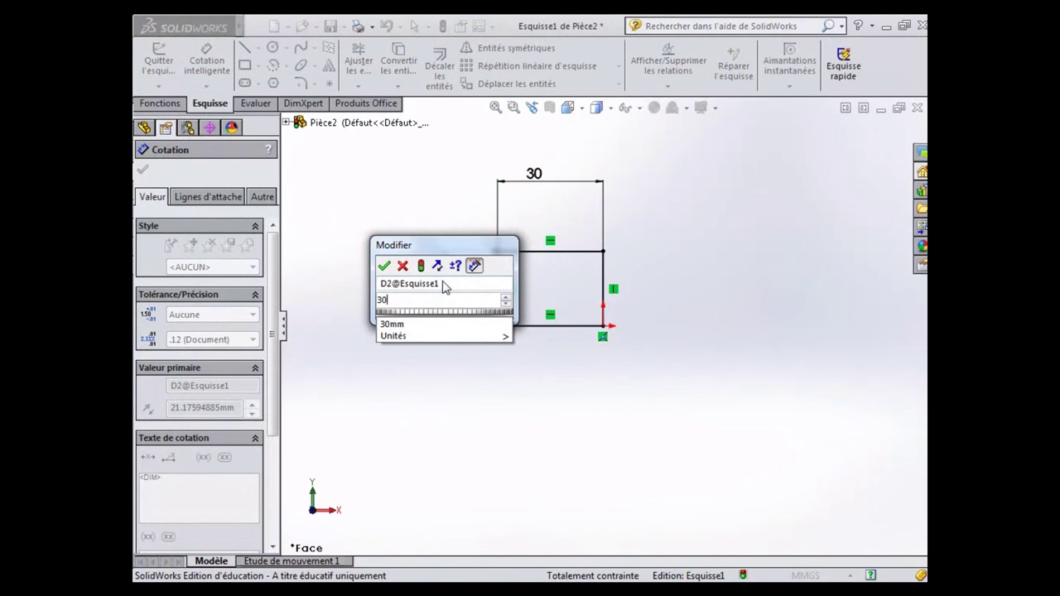
click(383, 266)
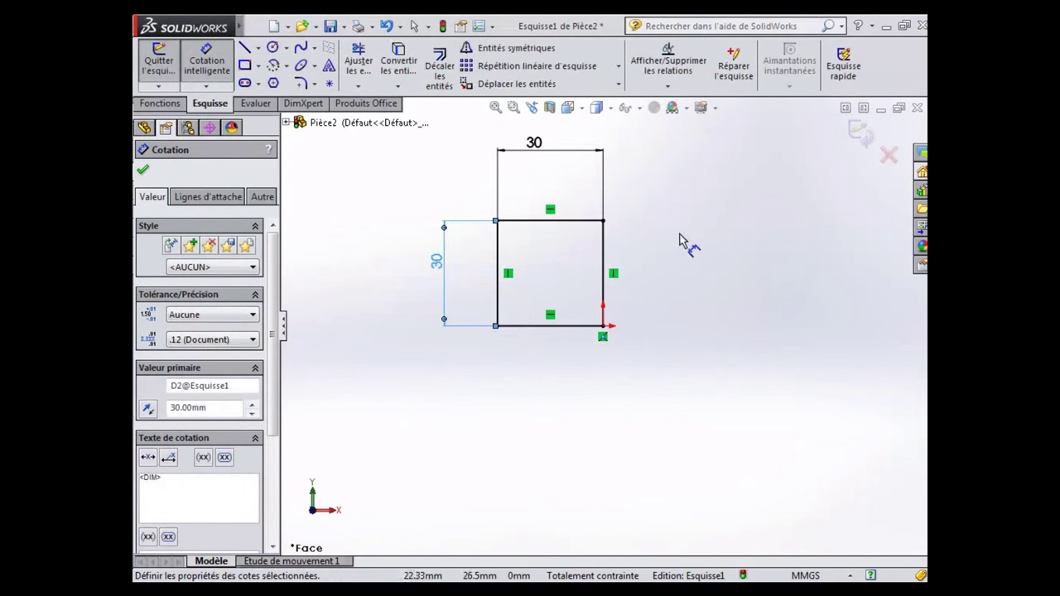
click(857, 138)
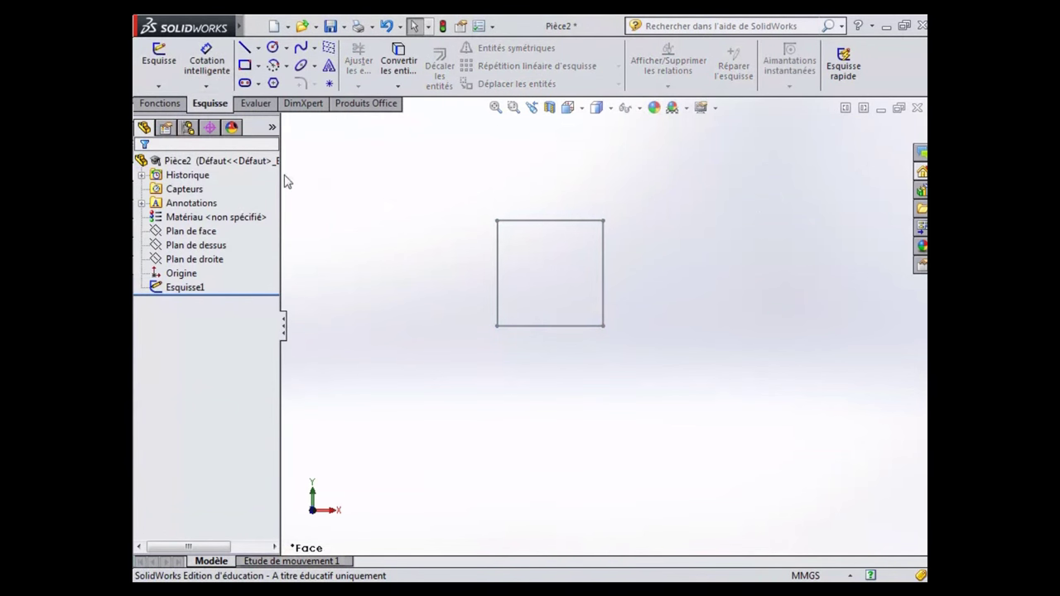
Extrude Esquisse1 20 mm into a solid block, Boss.-Extru.1.
click(166, 110)
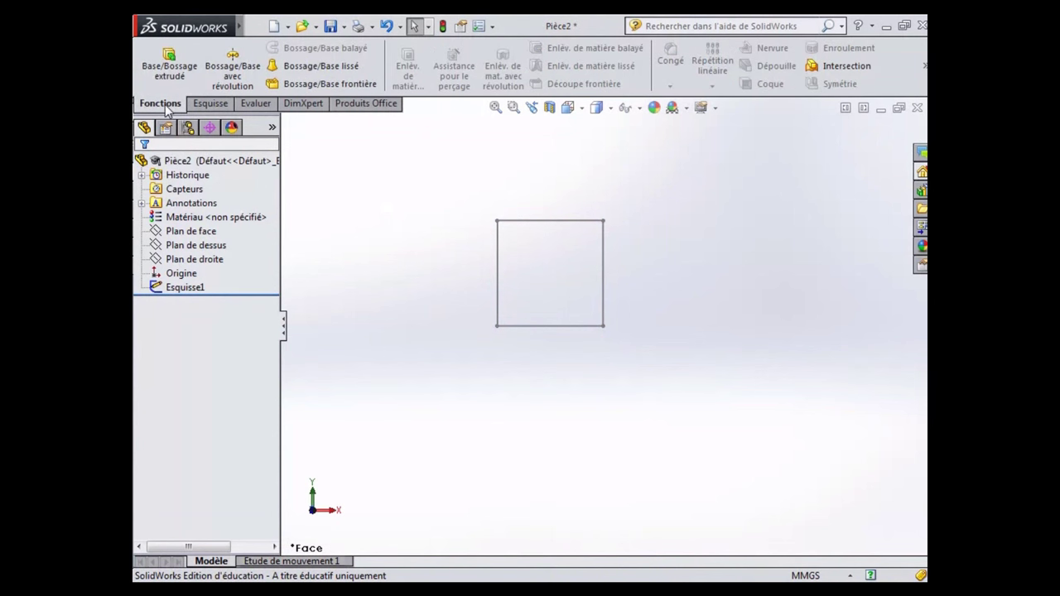
click(165, 83)
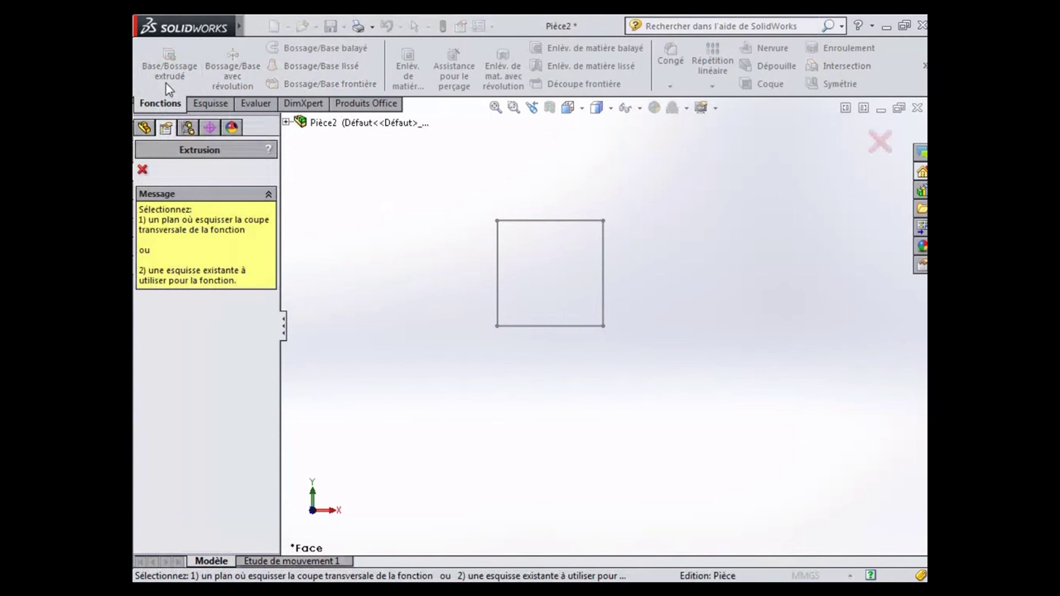
click(498, 279)
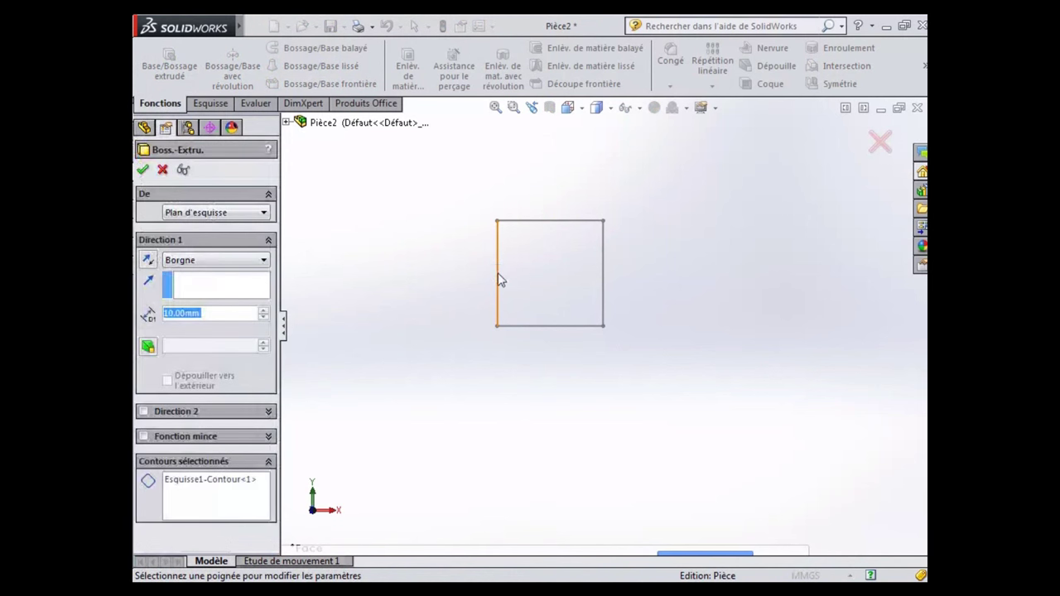
click(230, 311)
drag(231, 312, 171, 318)
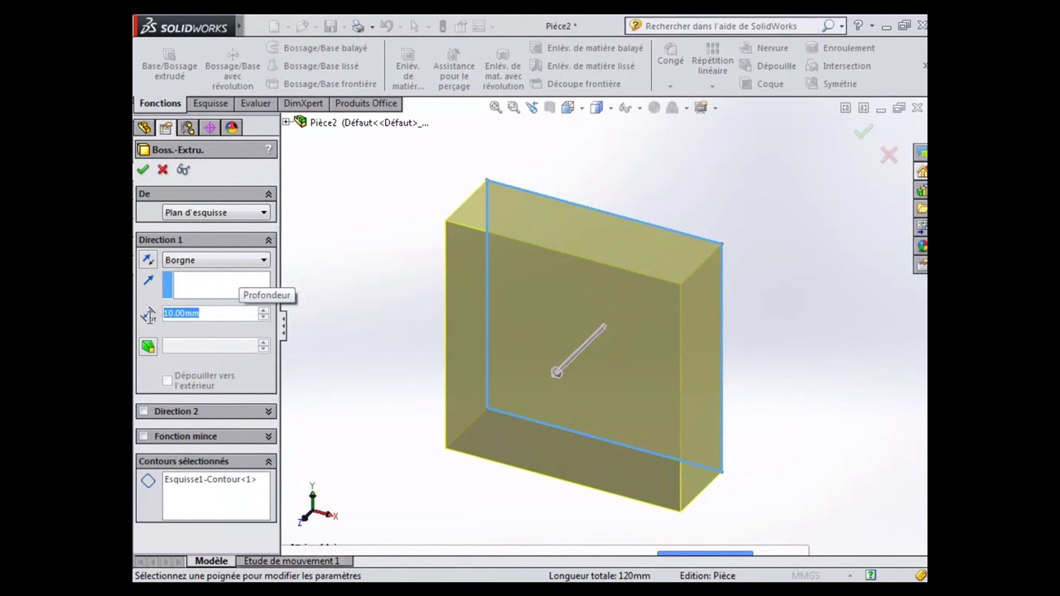
text(20)
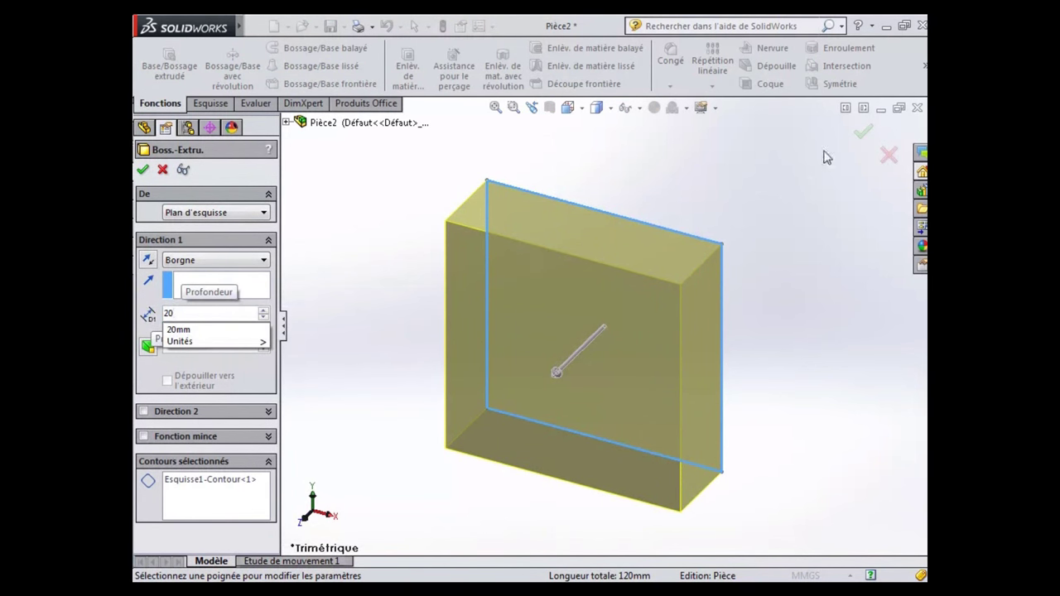
key(Return)
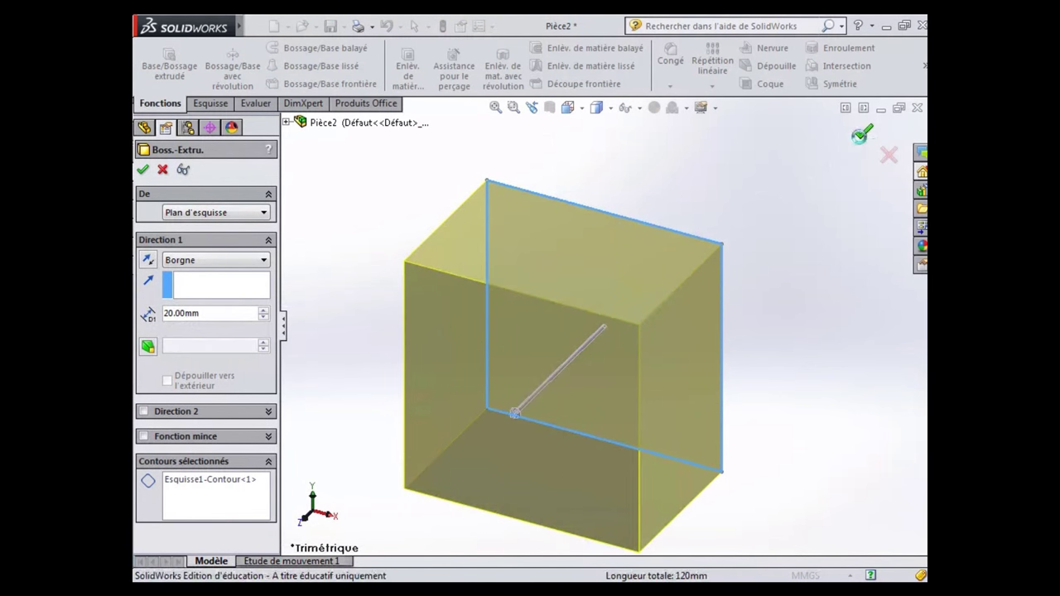
right_click(747, 266)
mouse_move(724, 431)
middle_down()
mouse_move(745, 412)
mouse_move(786, 324)
mouse_move(738, 348)
mouse_move(726, 367)
middle_up()
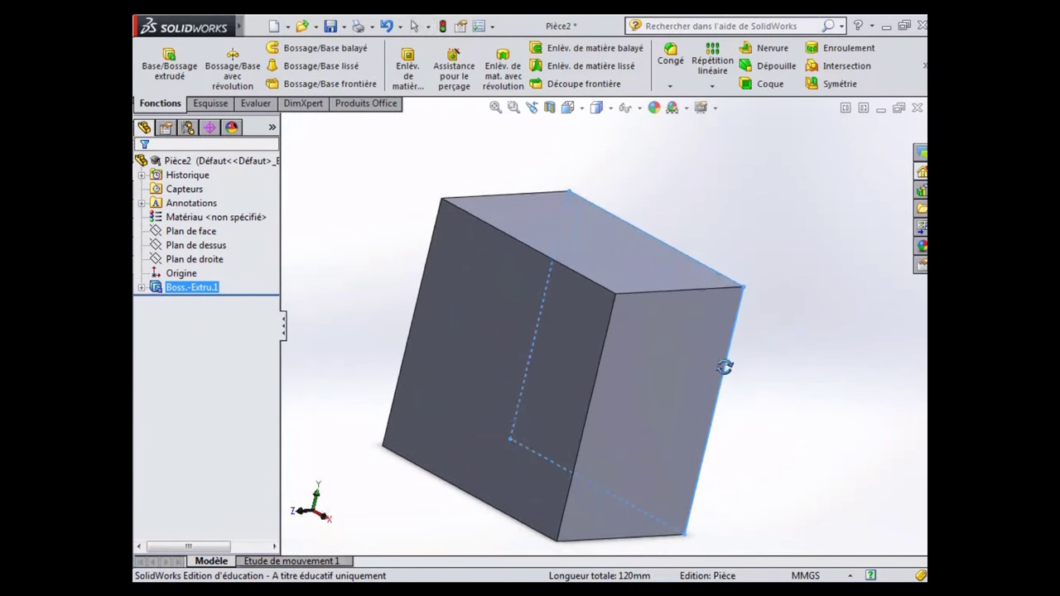
click(582, 110)
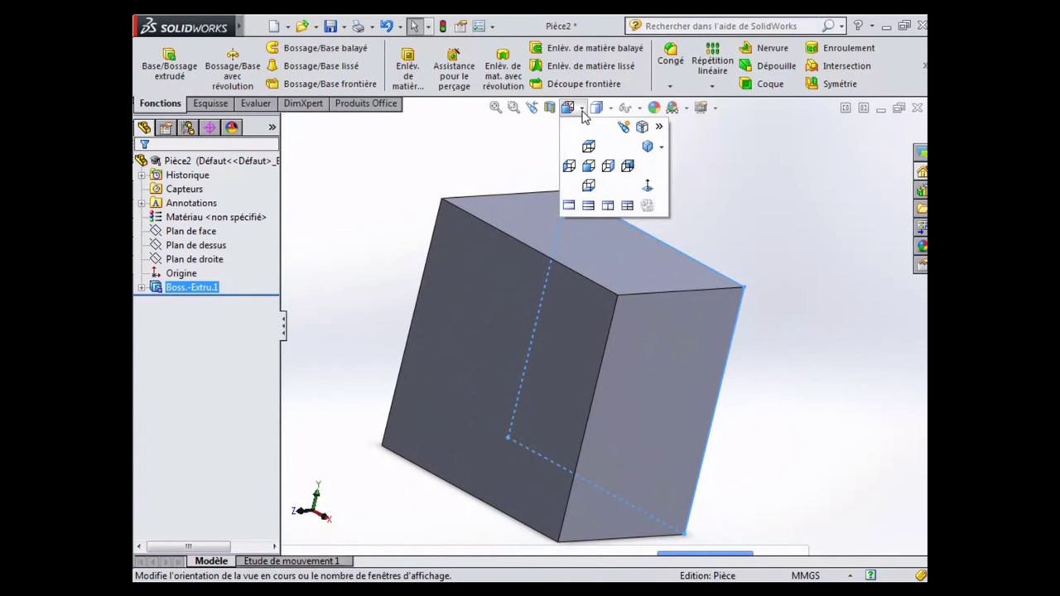
Switch to the front view and start a circle sketch on the block's front face.
click(589, 166)
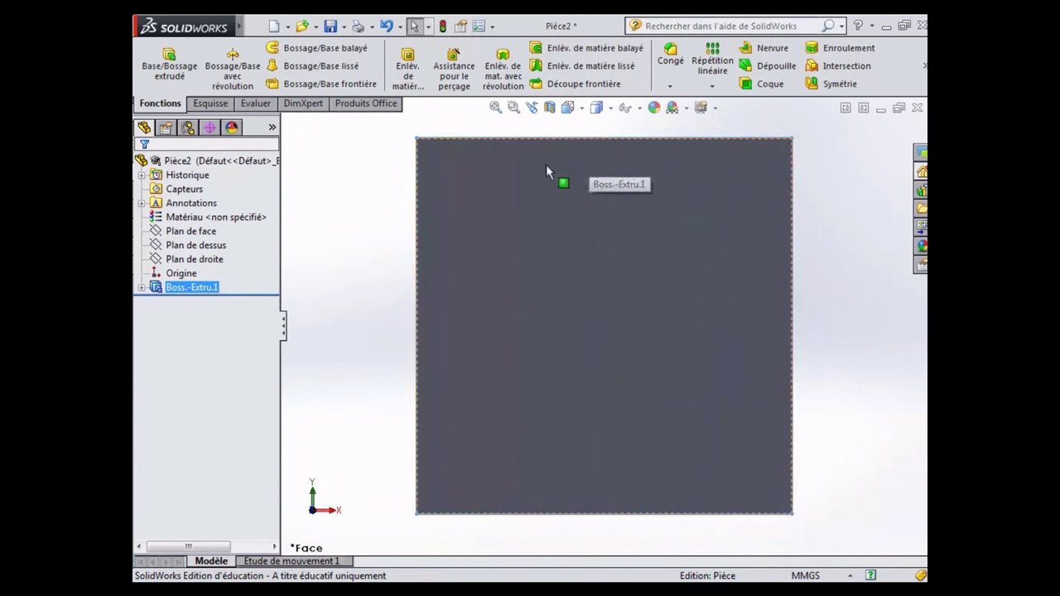
click(210, 104)
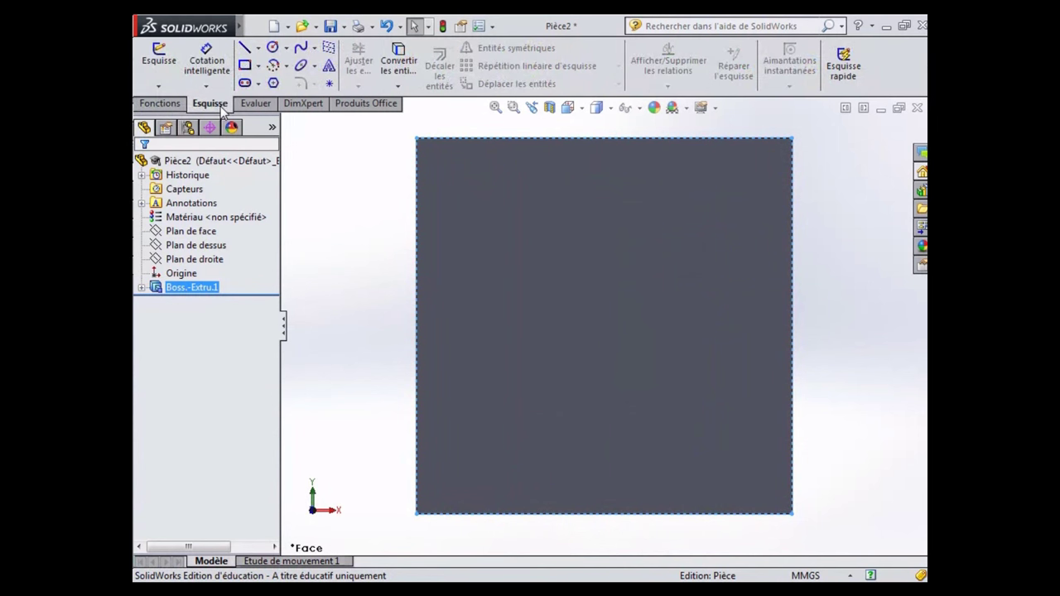
click(273, 53)
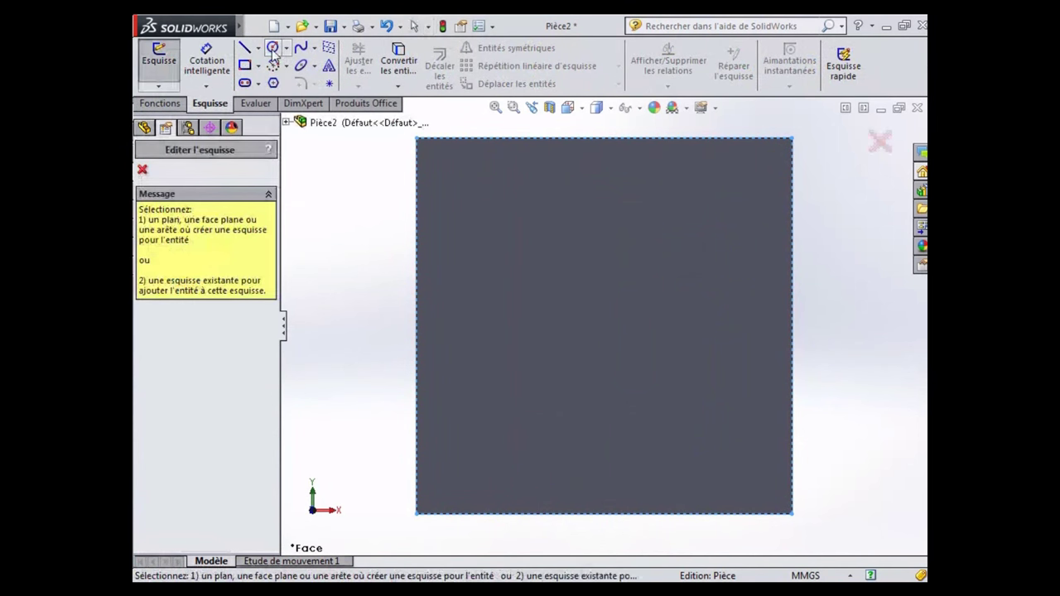
click(547, 286)
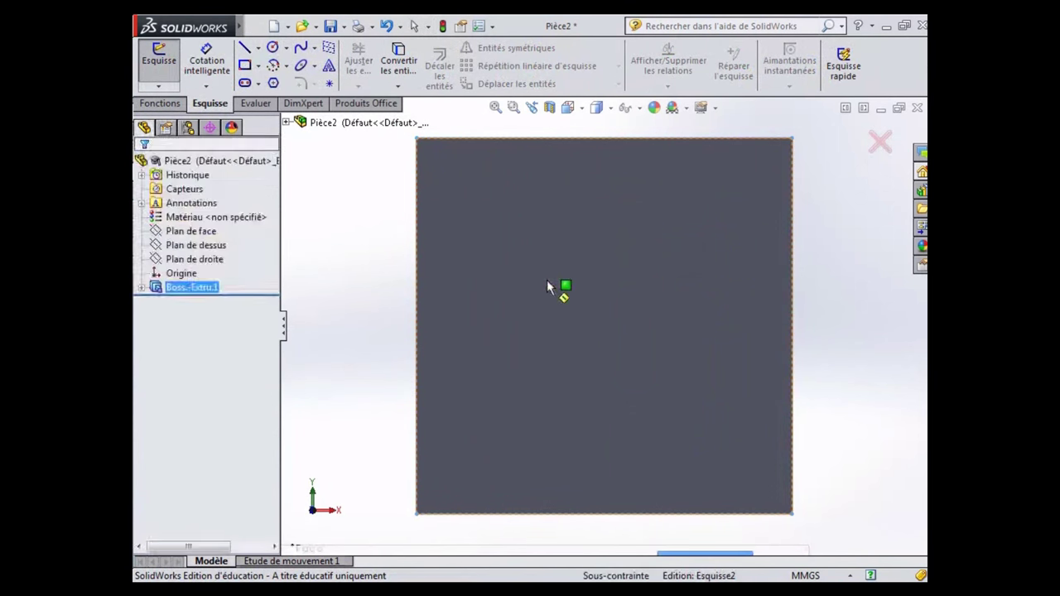
Draw four circles on the front face, one near each corner.
click(500, 211)
click(677, 186)
click(720, 212)
click(465, 429)
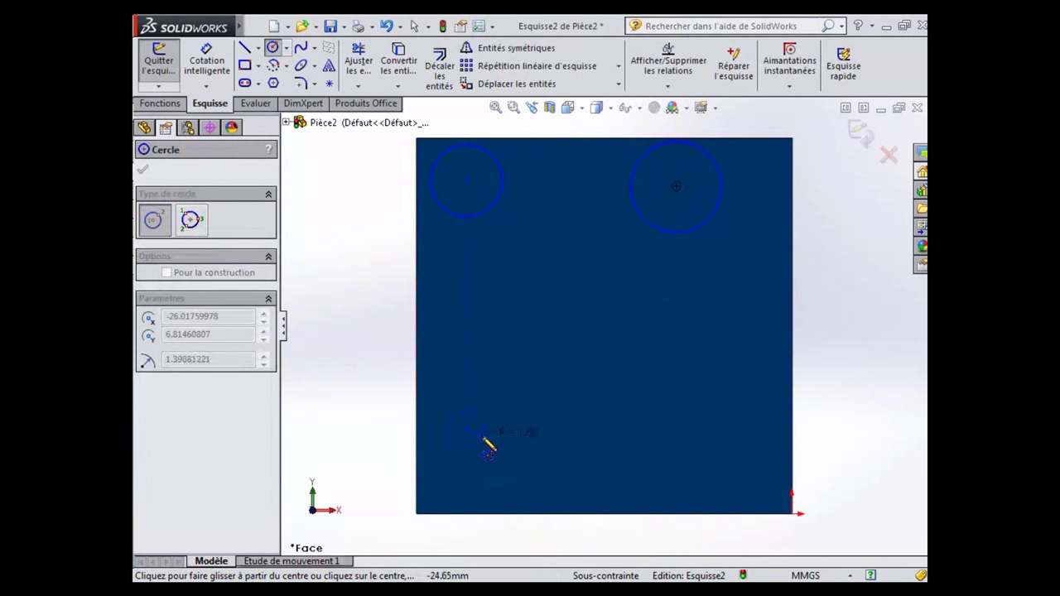
click(502, 448)
click(687, 429)
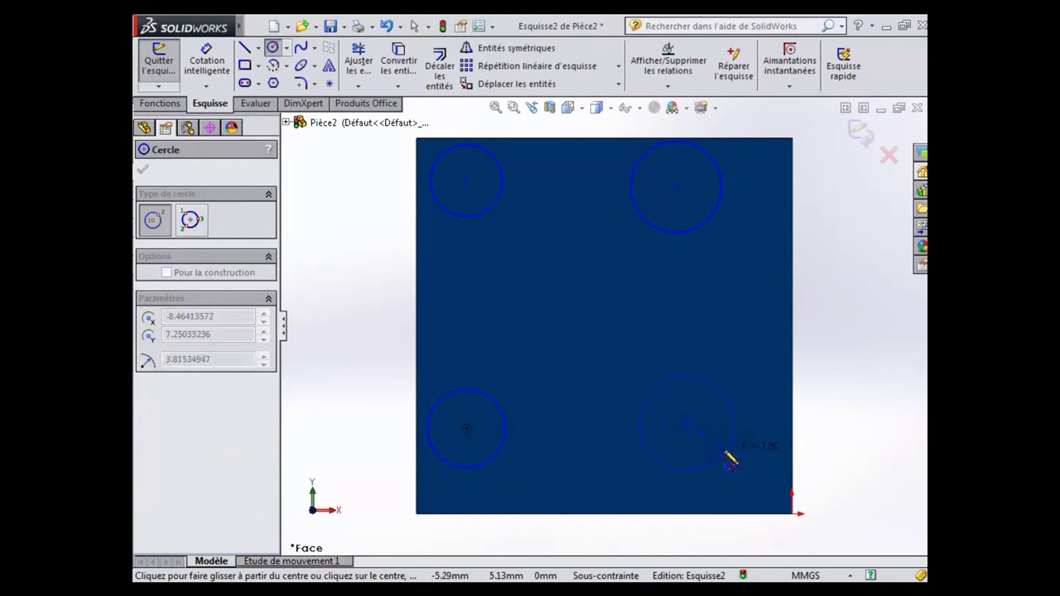
click(724, 457)
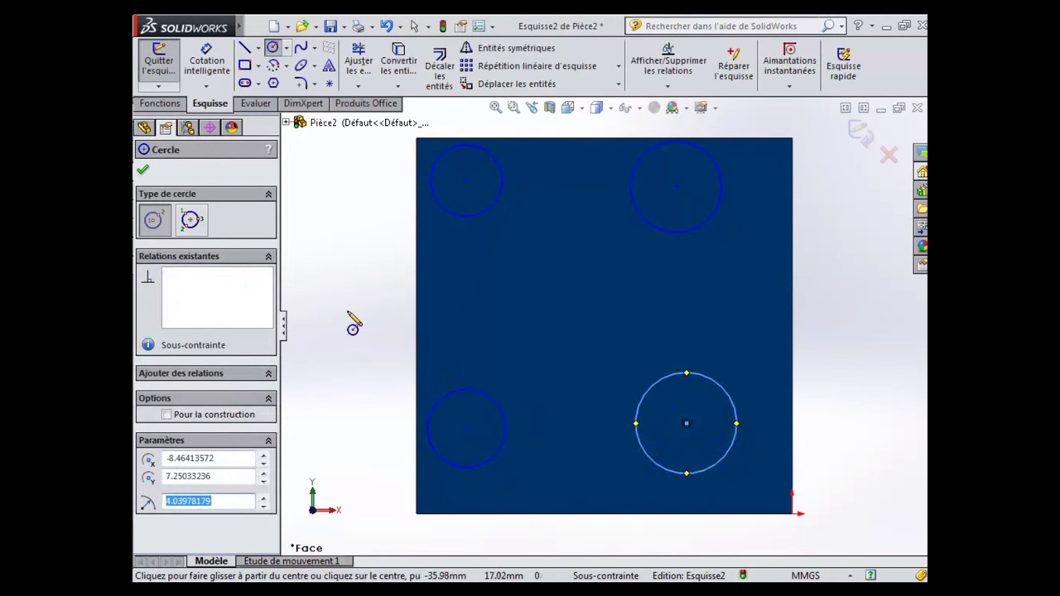
click(207, 66)
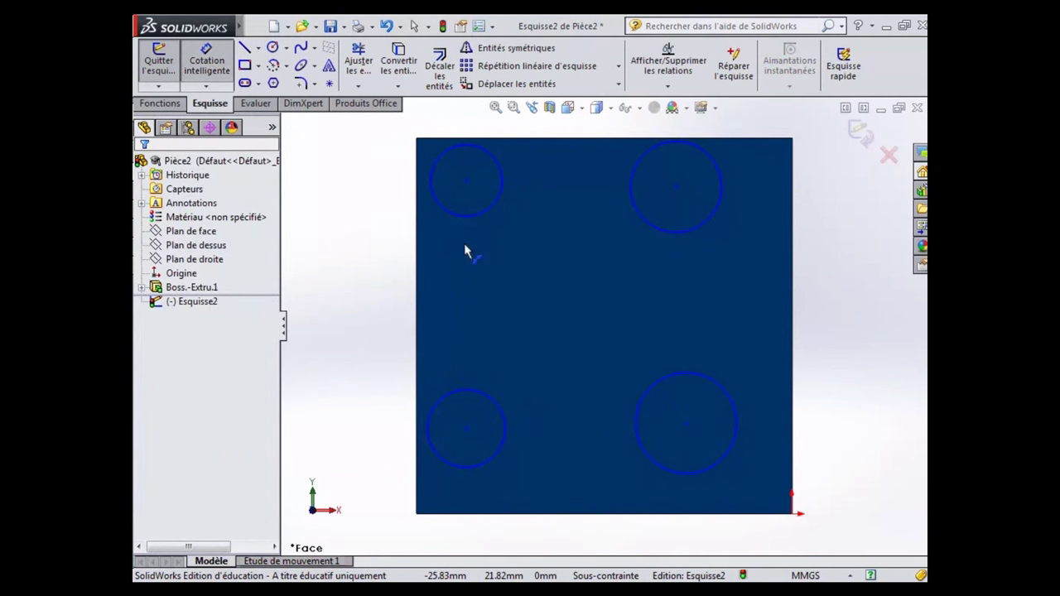
Give the two upper circles 10 mm diameters.
click(477, 220)
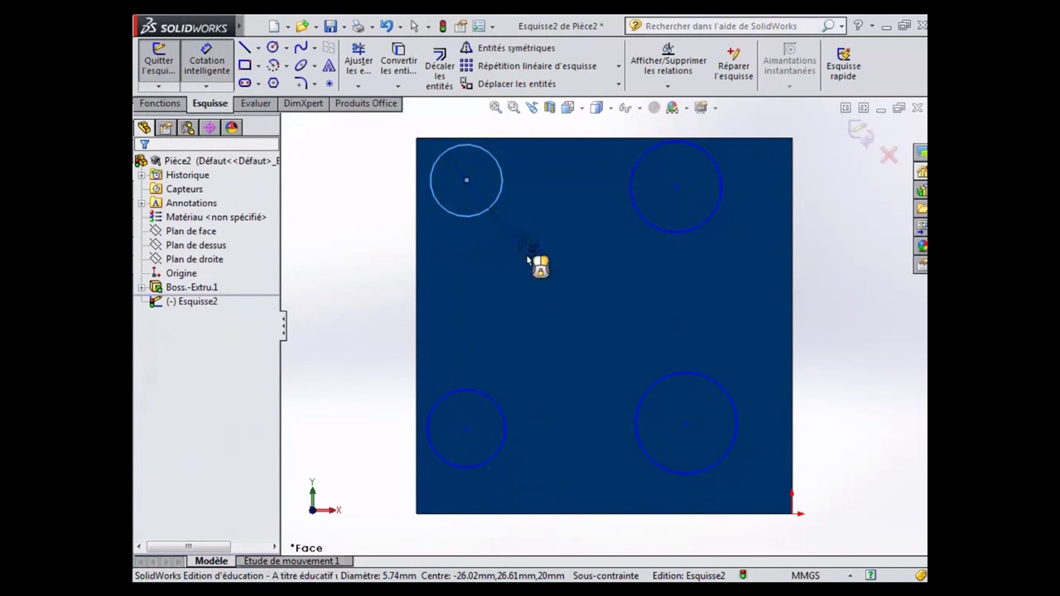
click(534, 261)
text(10)
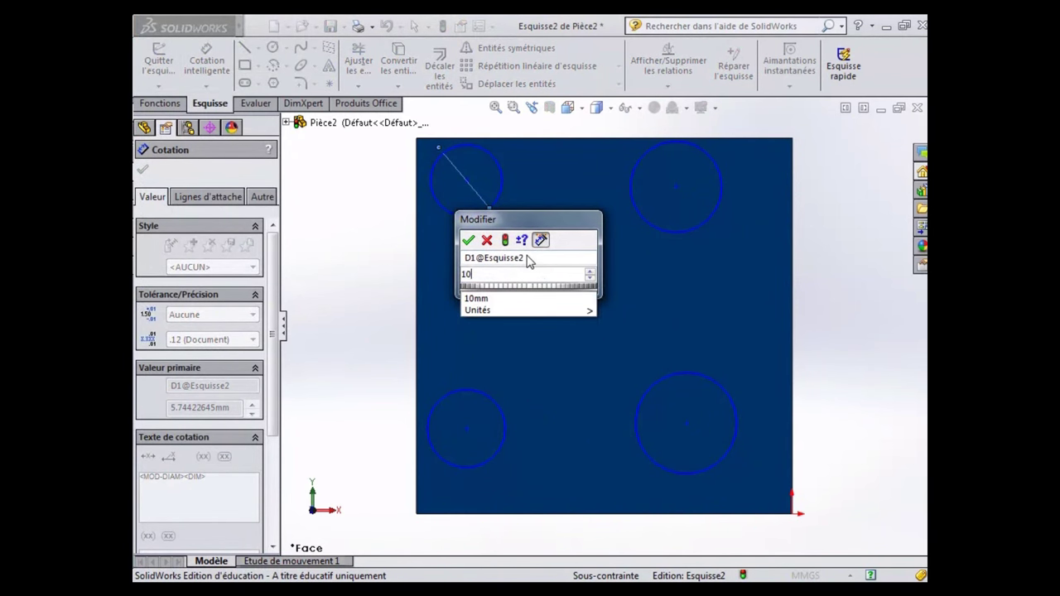
key(Return)
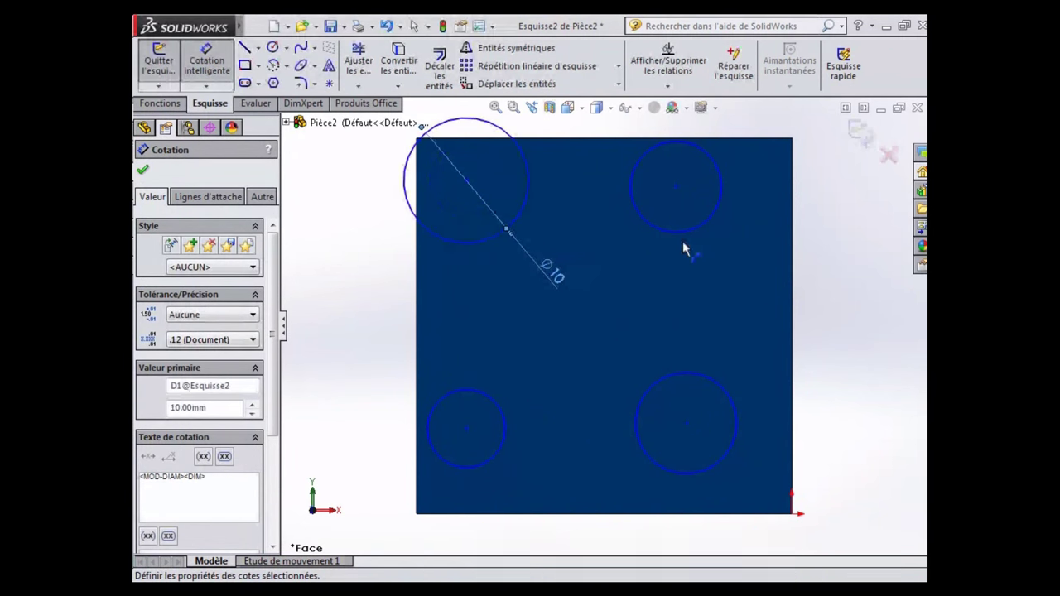
click(690, 235)
click(727, 279)
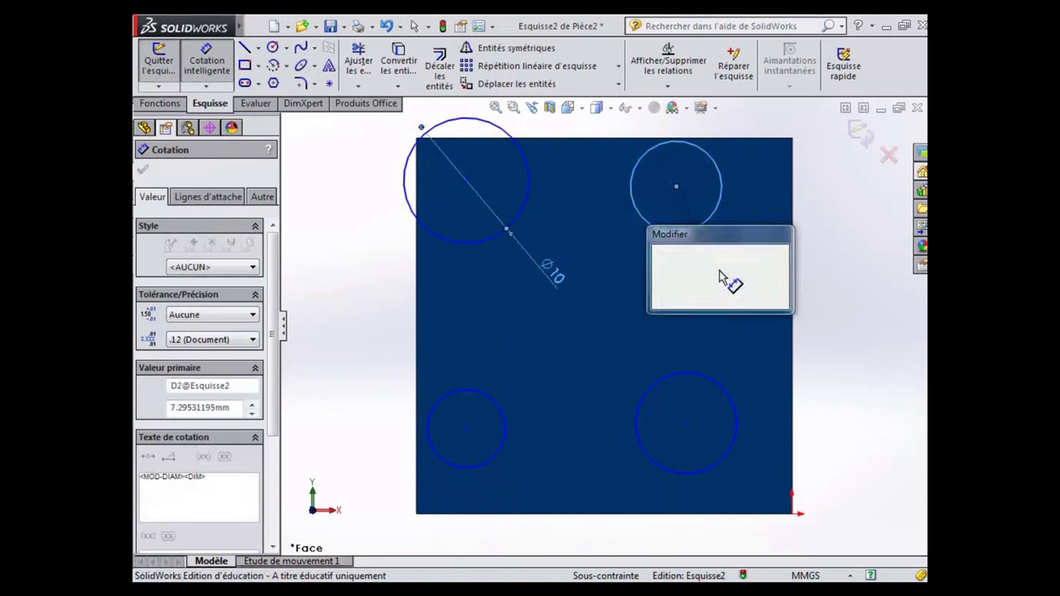
text(10)
key(Return)
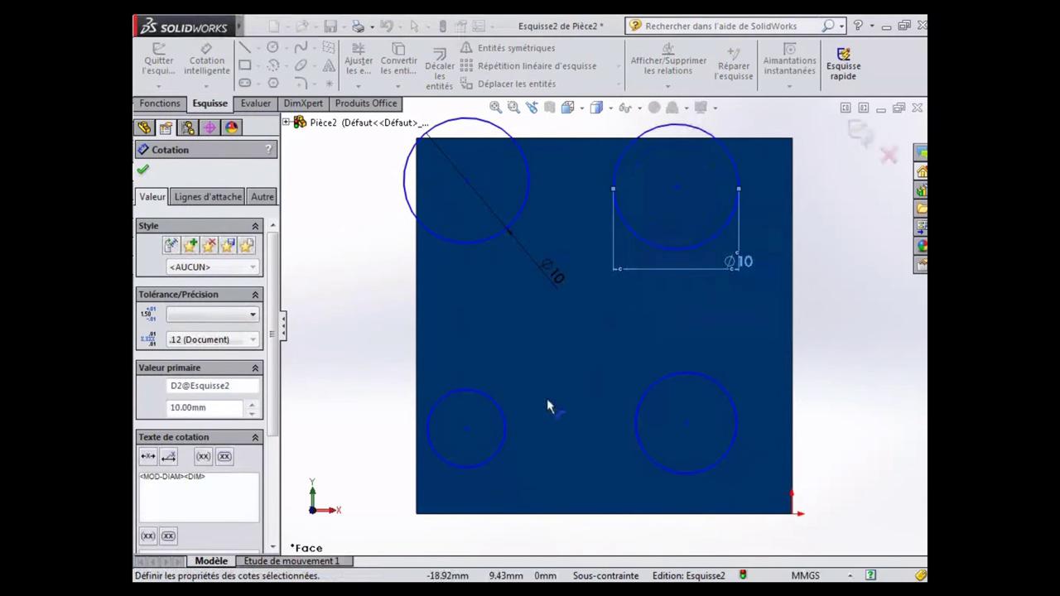
Give the two lower circles 10 mm diameters.
click(506, 424)
click(551, 398)
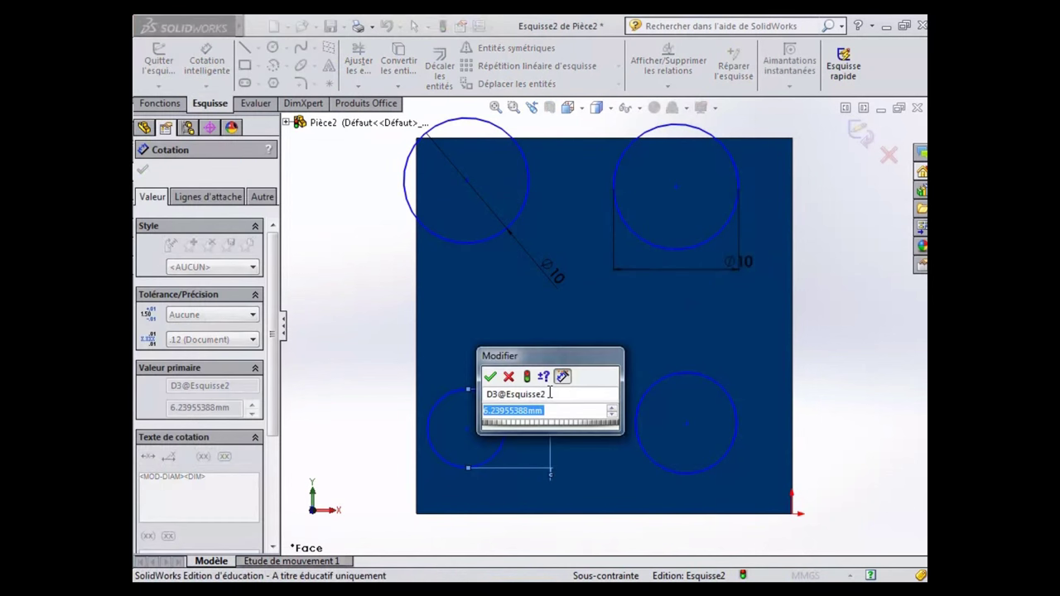
text(10)
key(Return)
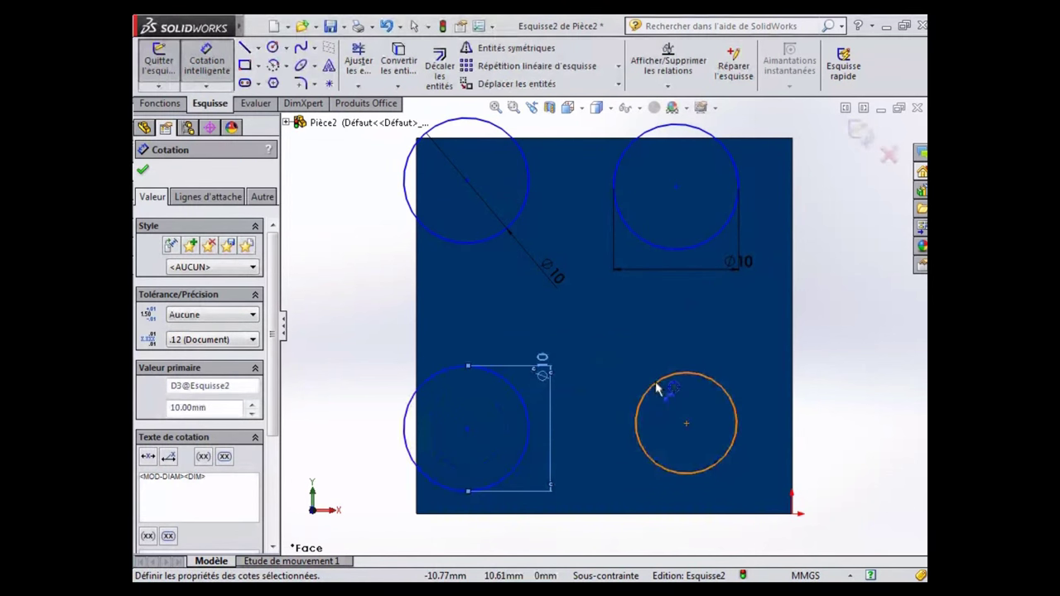
click(655, 386)
click(646, 352)
text(10)
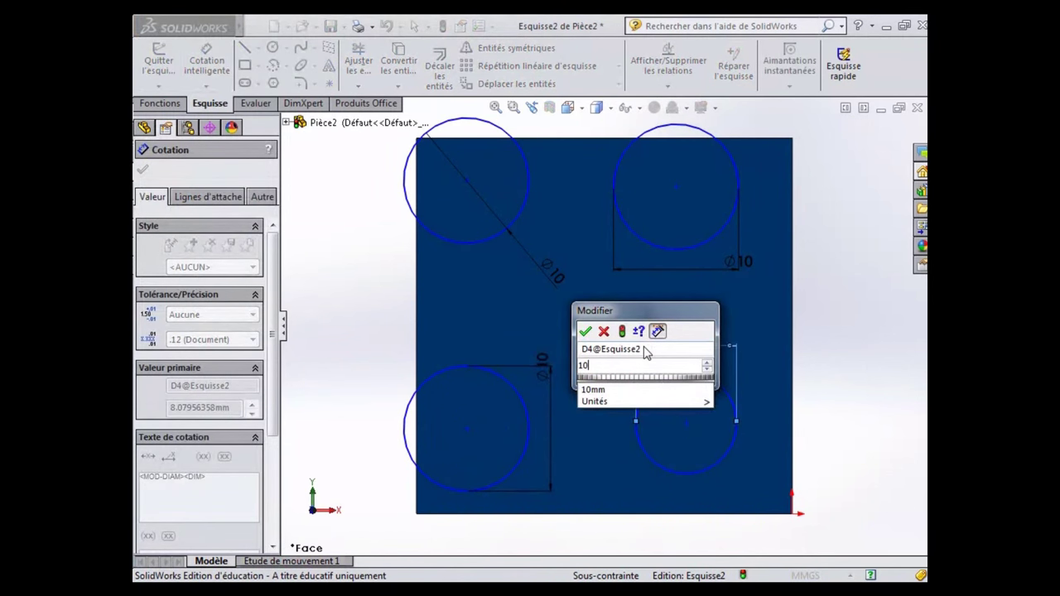
key(Return)
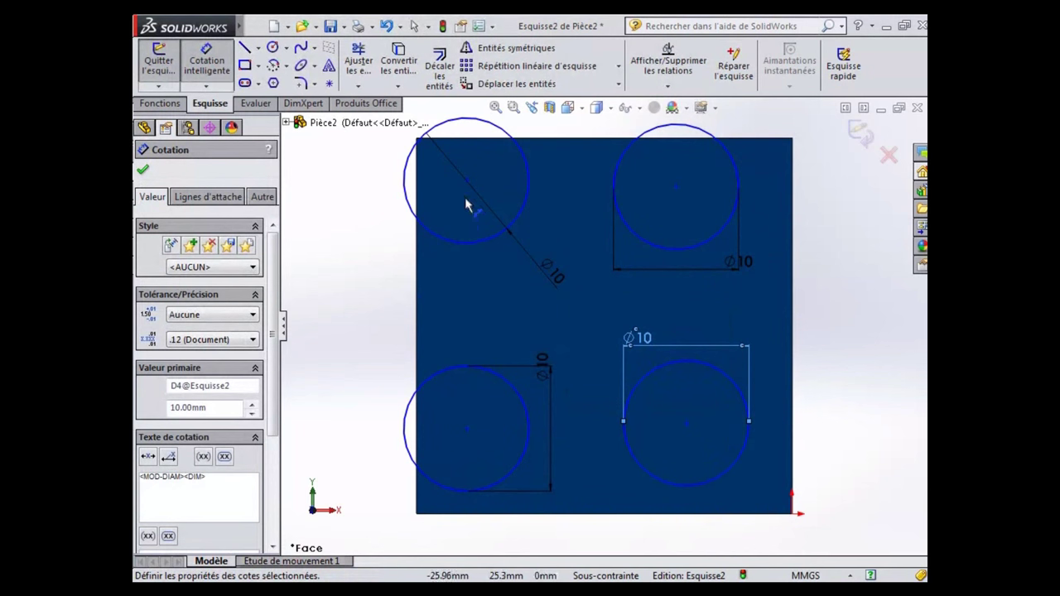
click(466, 182)
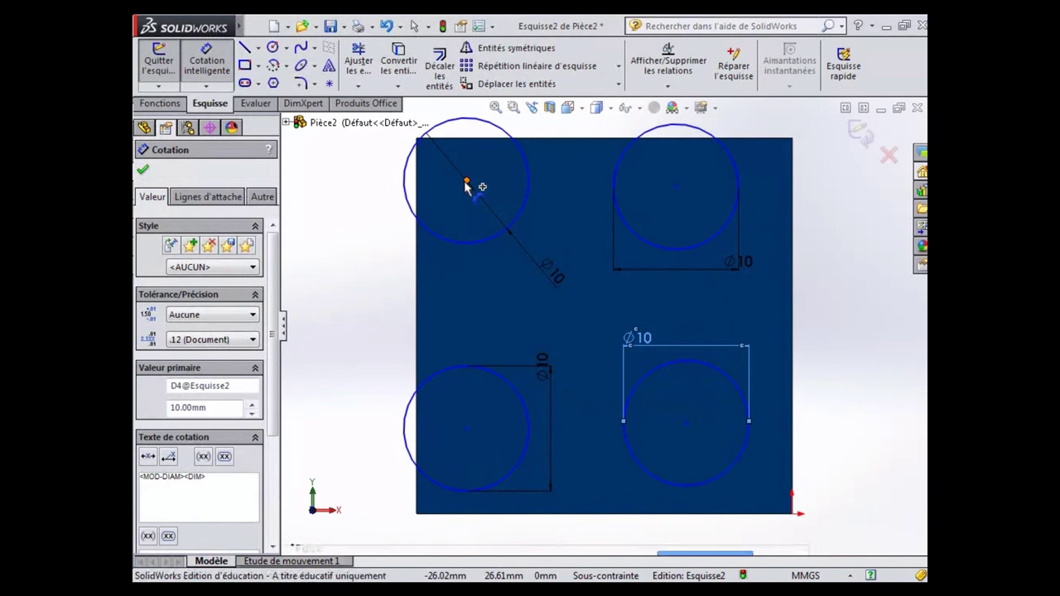
Place the upper-left circle's centre 7 mm from the left and top edges.
click(416, 187)
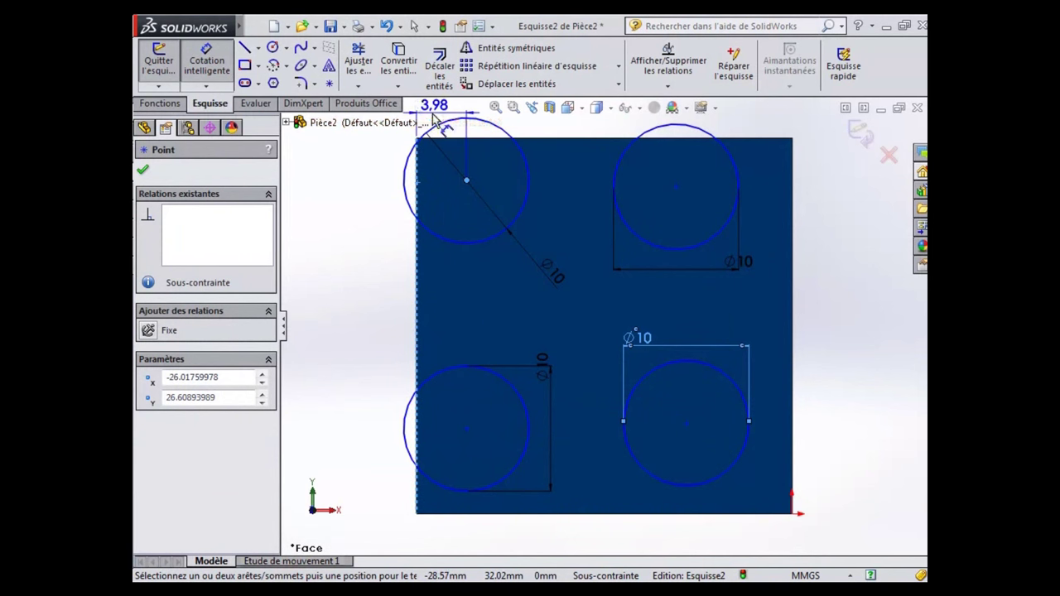
click(433, 118)
text(7)
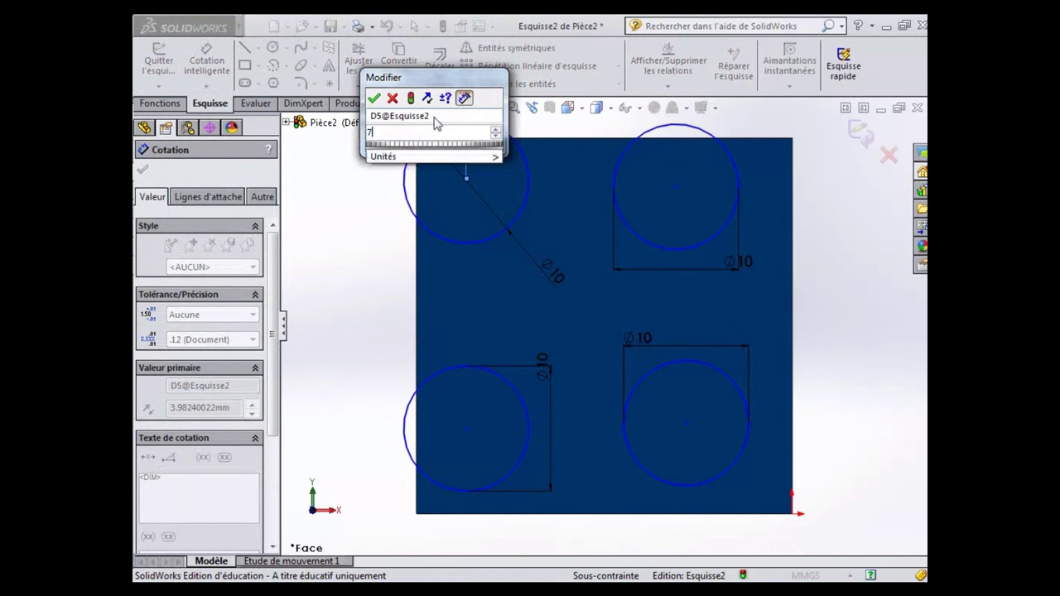
key(Return)
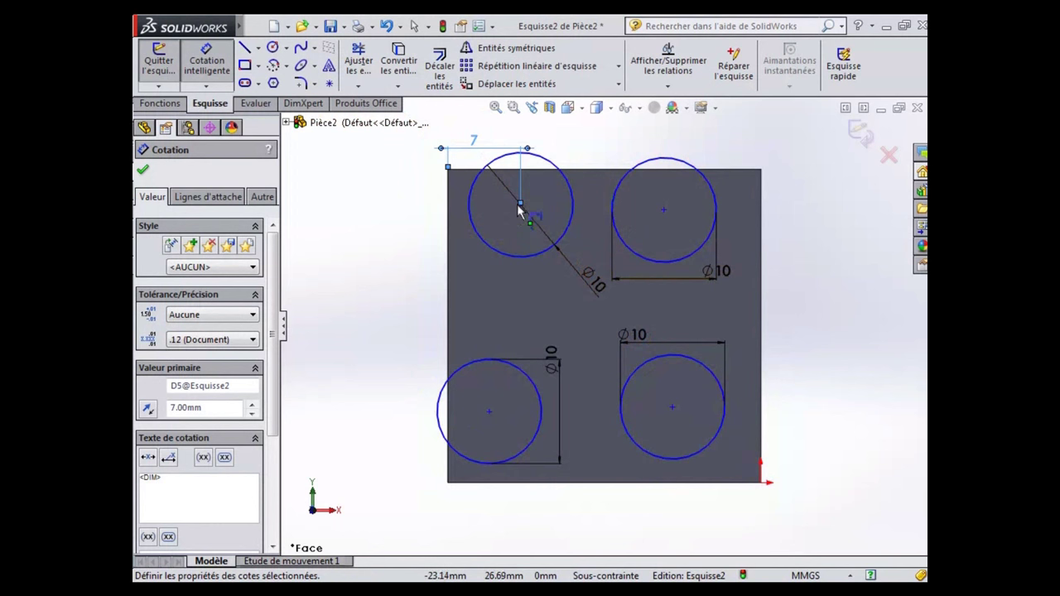
click(521, 211)
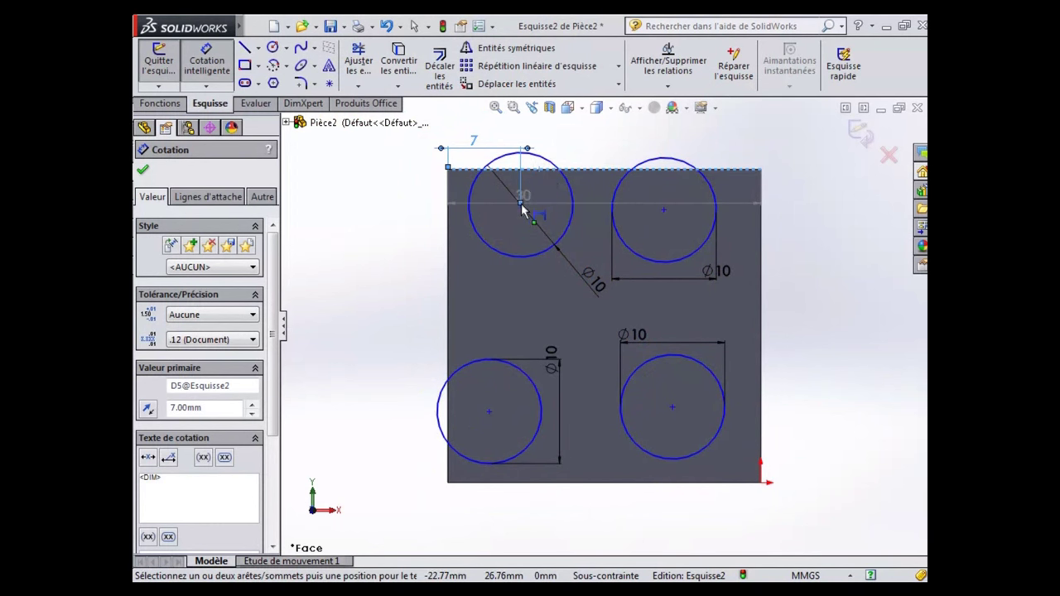
click(520, 204)
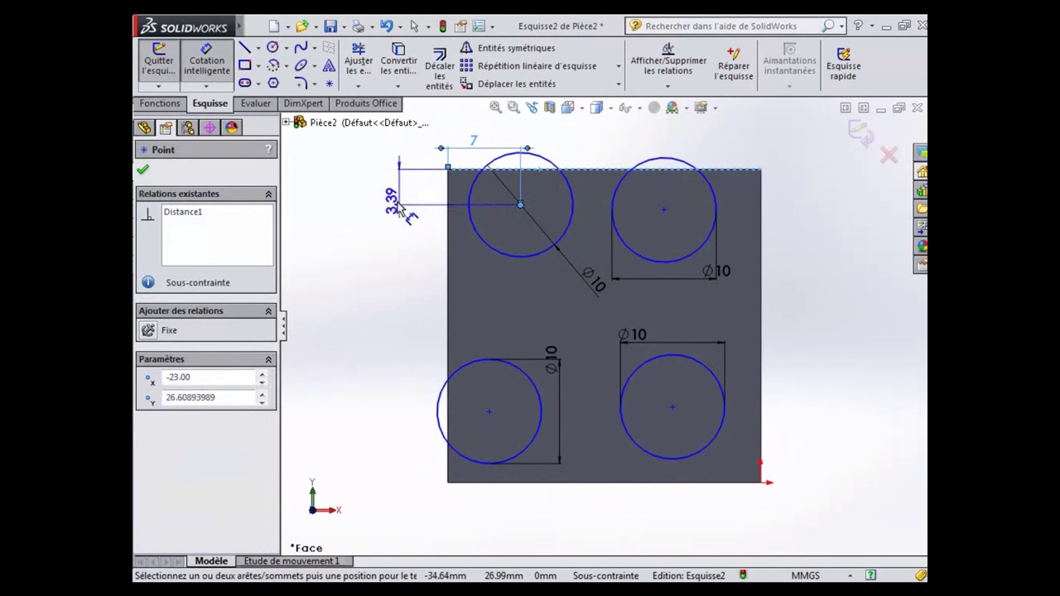
click(399, 209)
text(7)
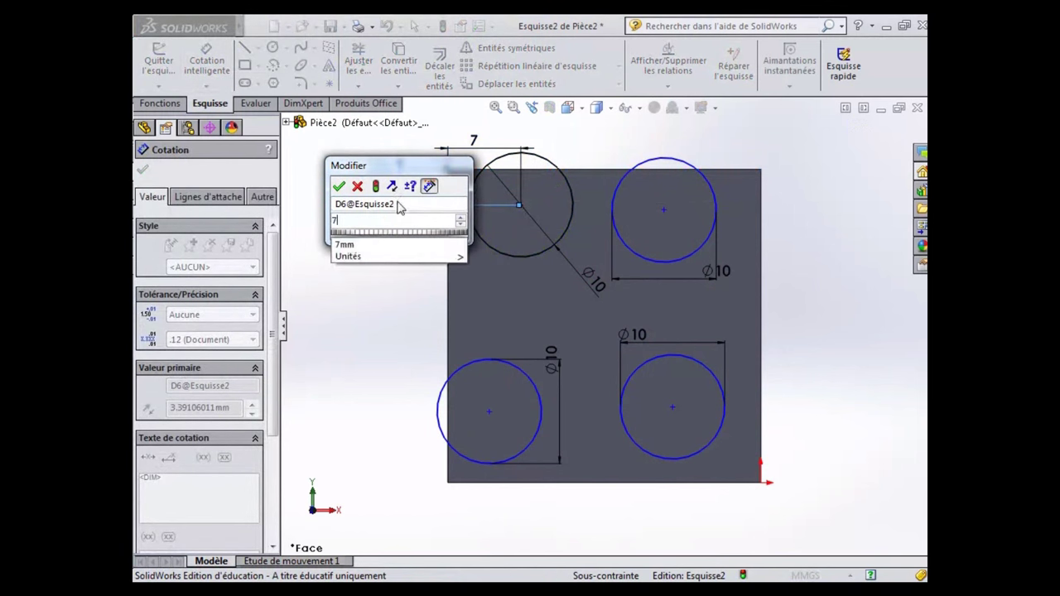
key(Return)
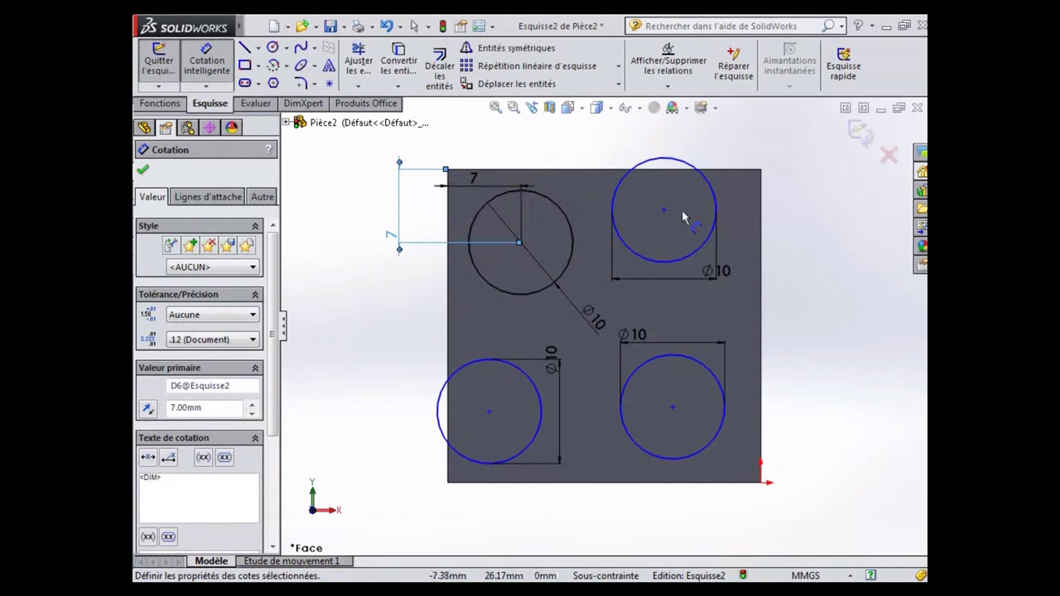
Place the upper-right circle's centre 7 mm below the top edge.
click(664, 211)
click(667, 170)
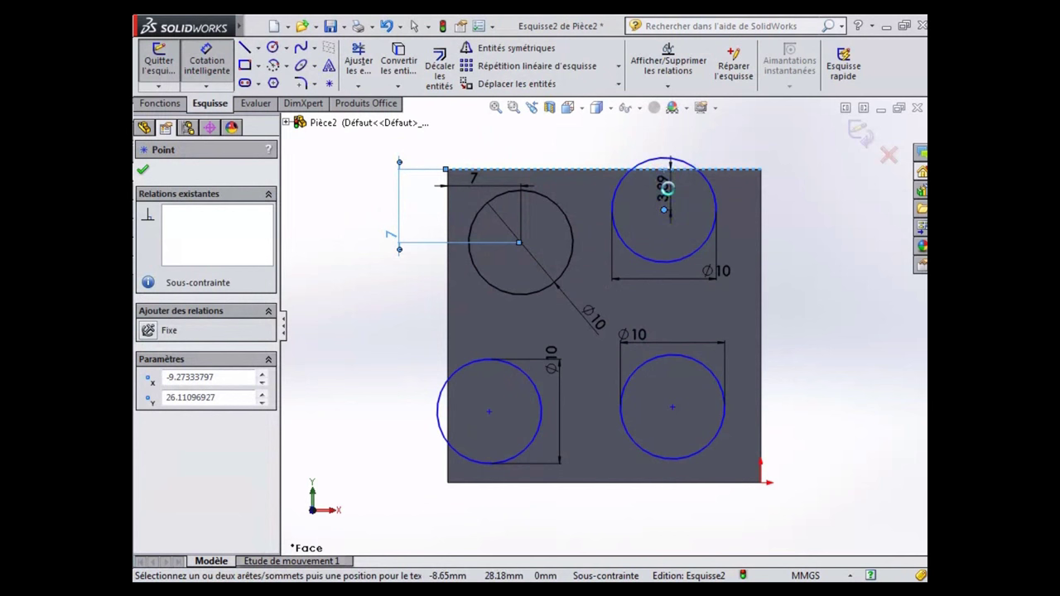
click(667, 189)
text(7)
key(Return)
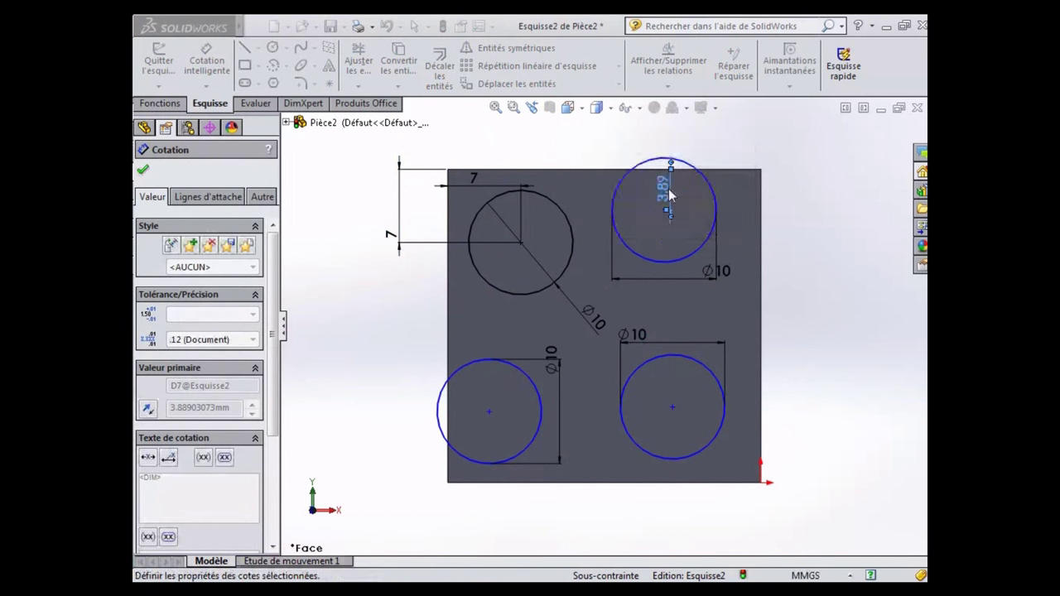
Place the upper-right circle's centre 7 mm from the right edge.
key(Escape)
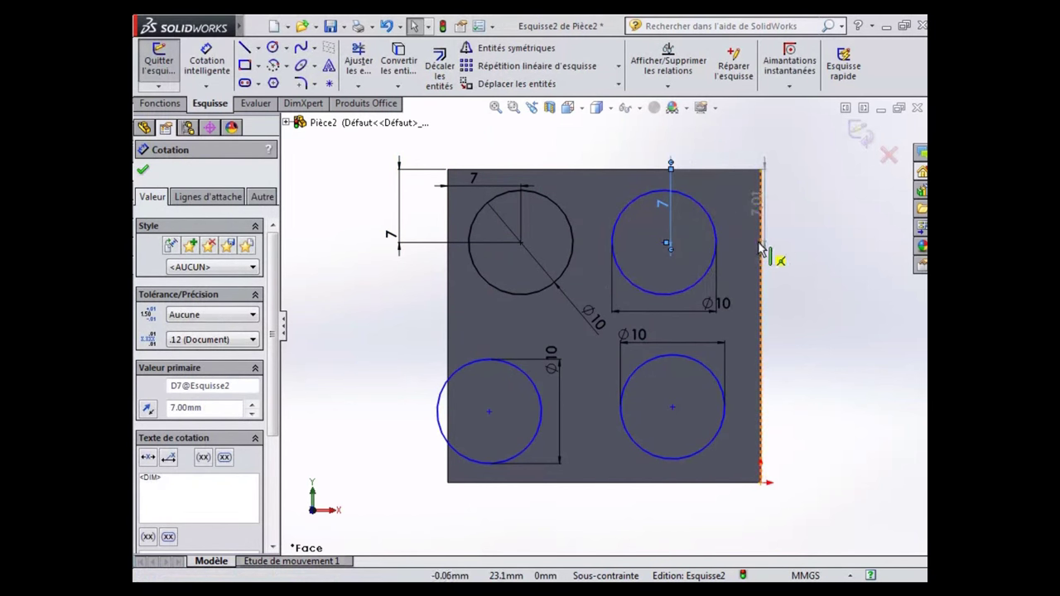
key(Escape)
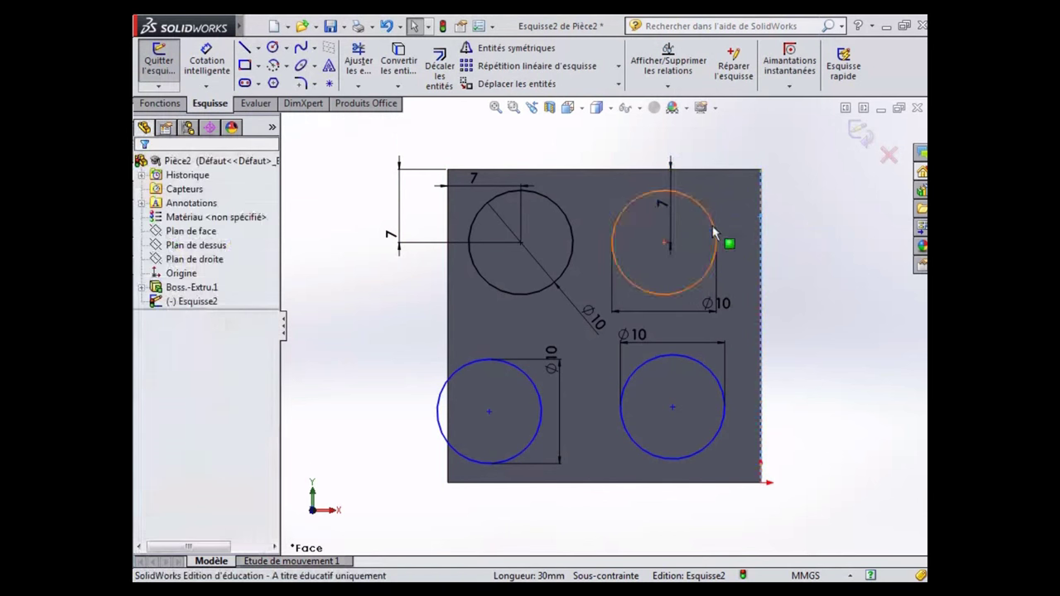
click(664, 245)
click(701, 158)
click(207, 62)
click(760, 250)
click(665, 243)
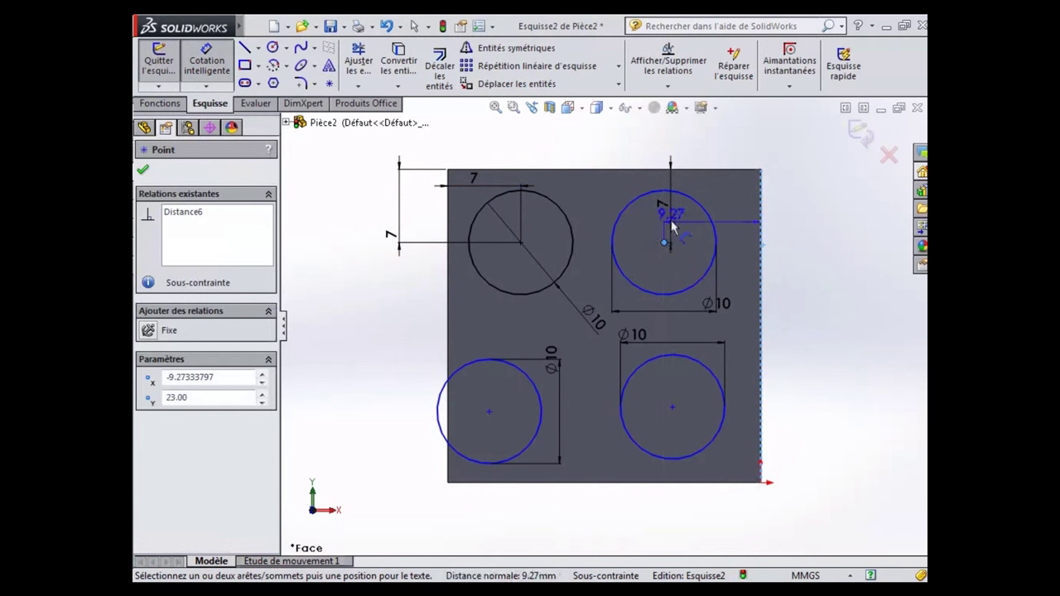
click(703, 149)
text(7)
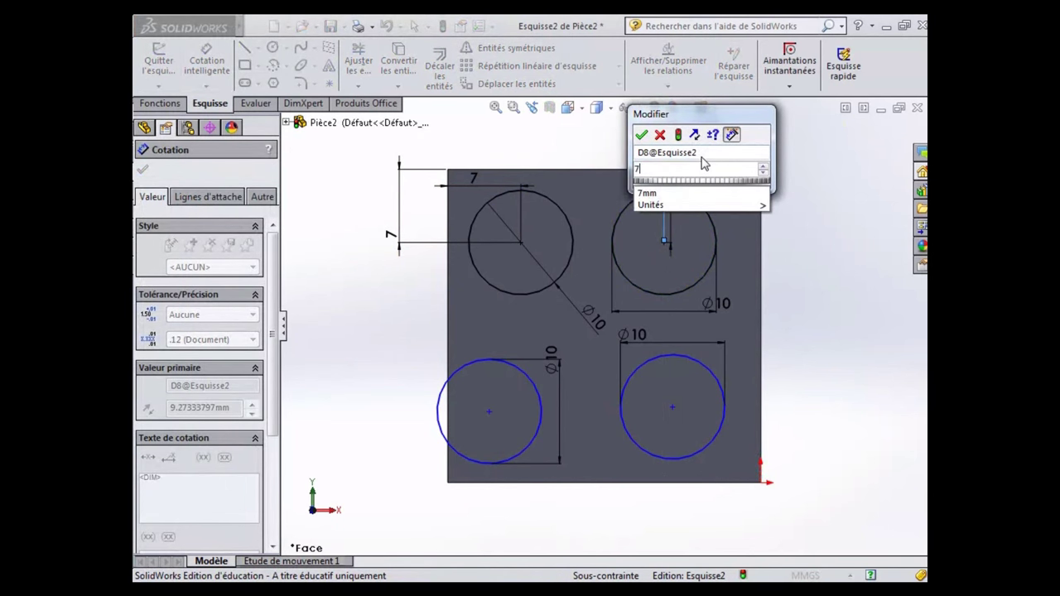
key(Return)
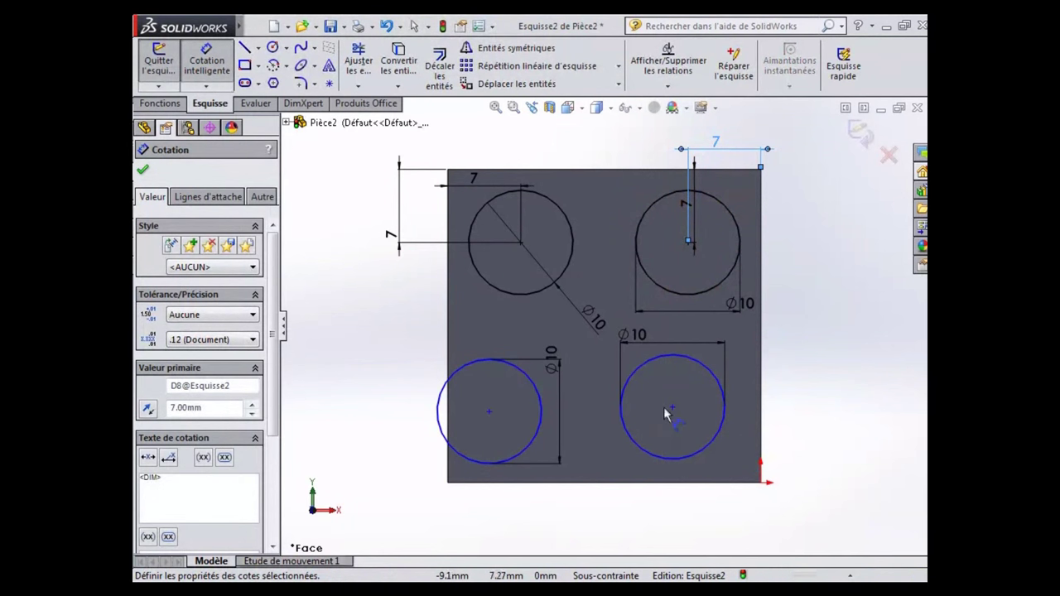
Place the bottom-right circle's centre 7 mm from the right and bottom edges.
click(672, 407)
click(760, 401)
click(732, 508)
text(7)
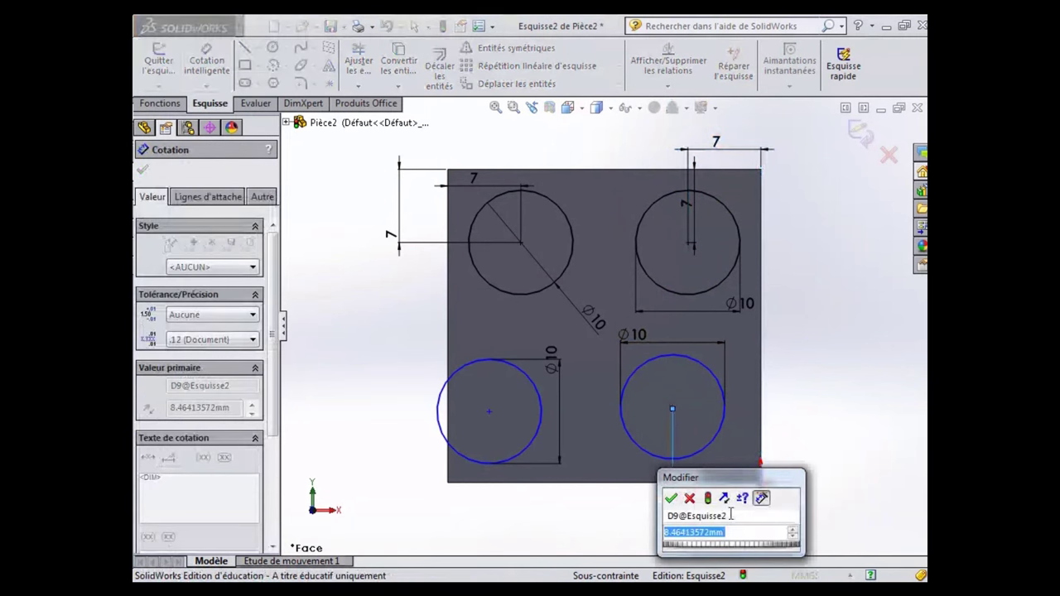
key(Return)
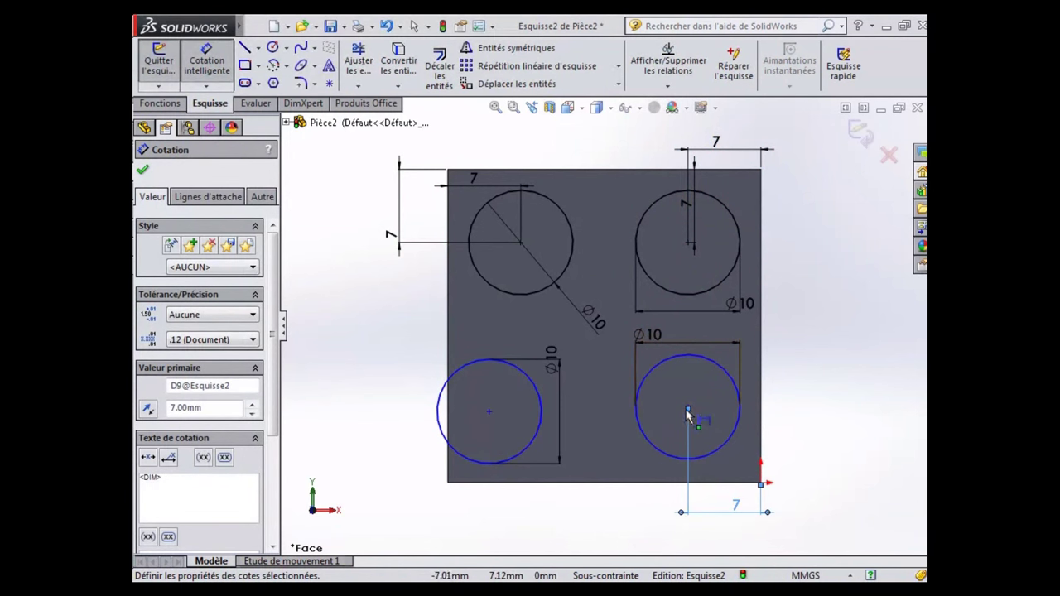
key(Escape)
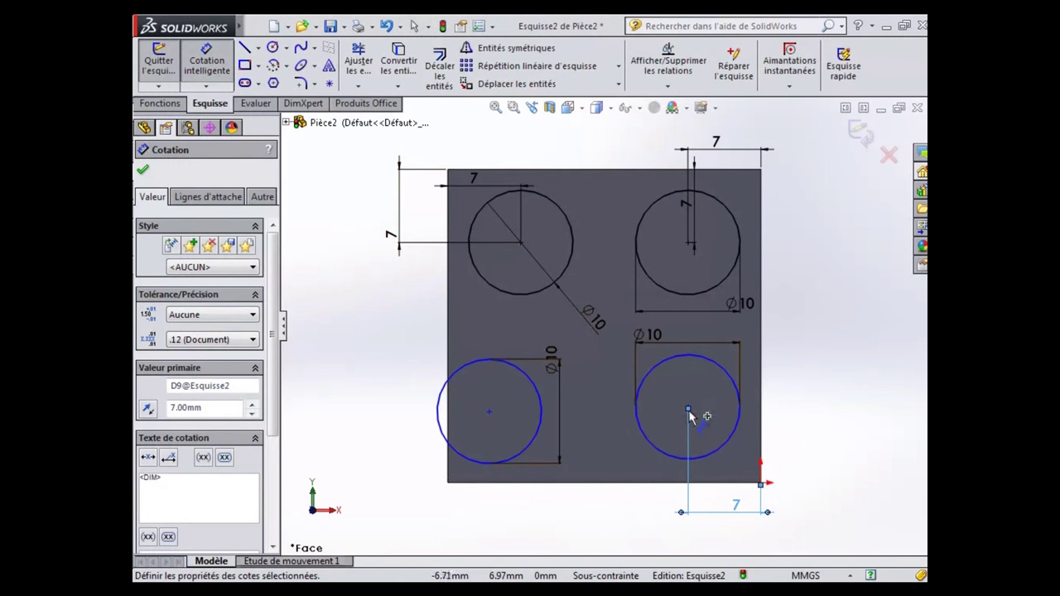
click(702, 482)
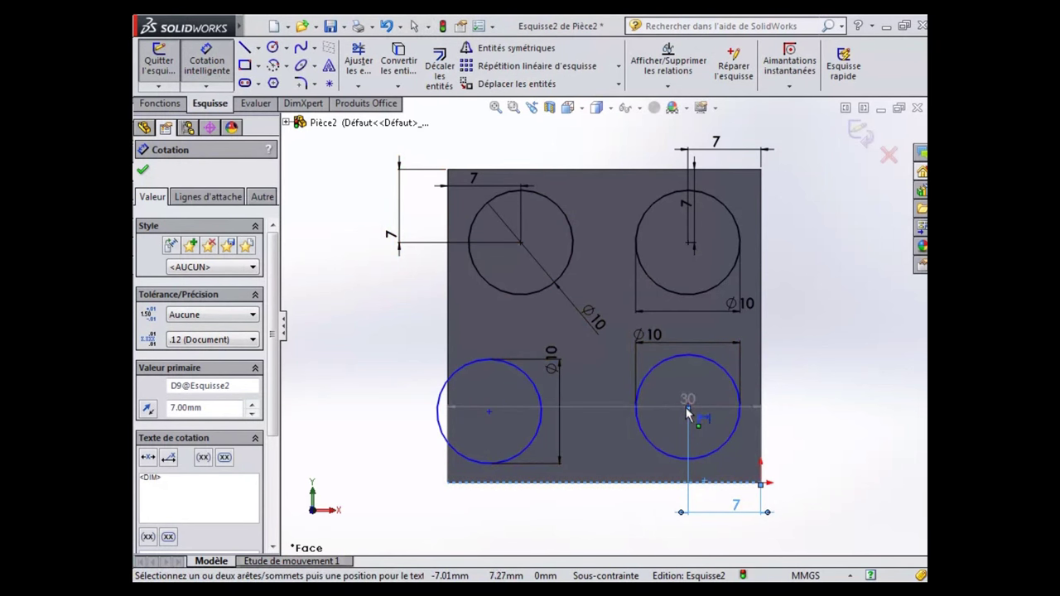
click(687, 409)
click(832, 433)
text(7)
key(Return)
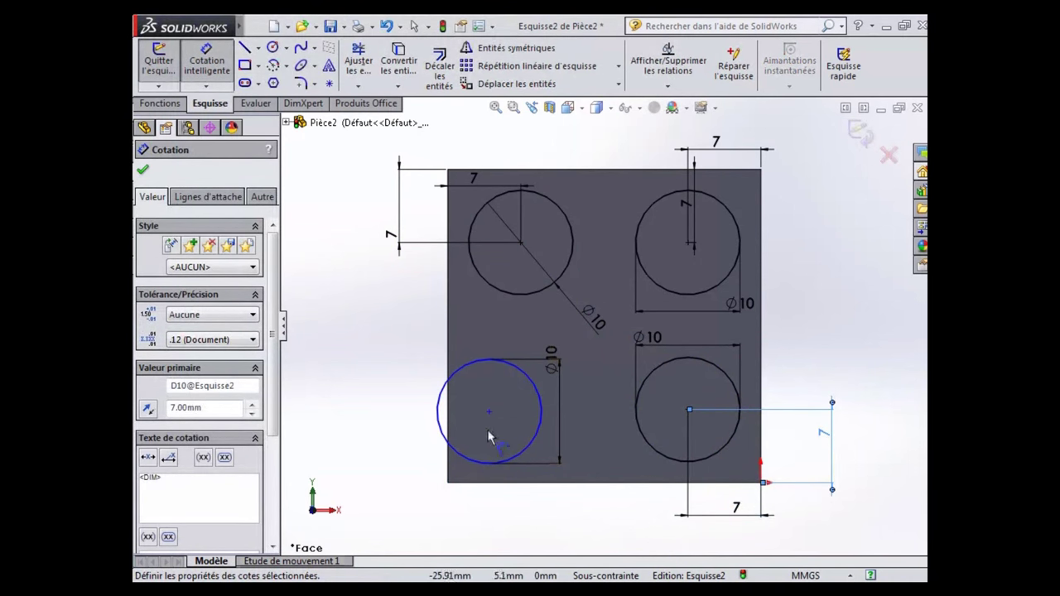
Place the bottom-left circle's centre 7 mm from the bottom and left edges, then exit Esquisse2.
click(489, 412)
click(497, 482)
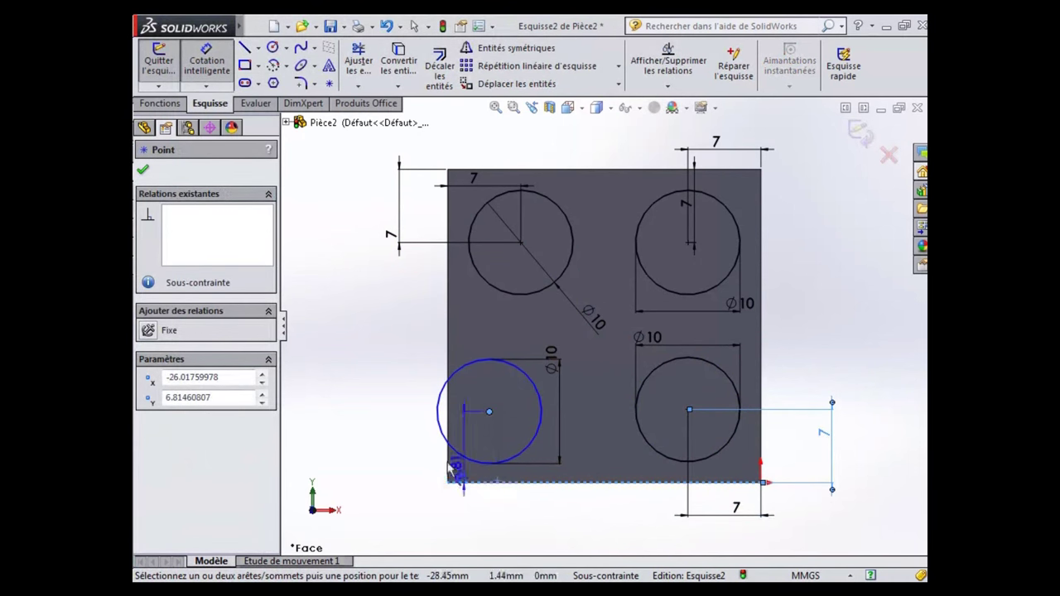
click(374, 425)
text(7)
key(Return)
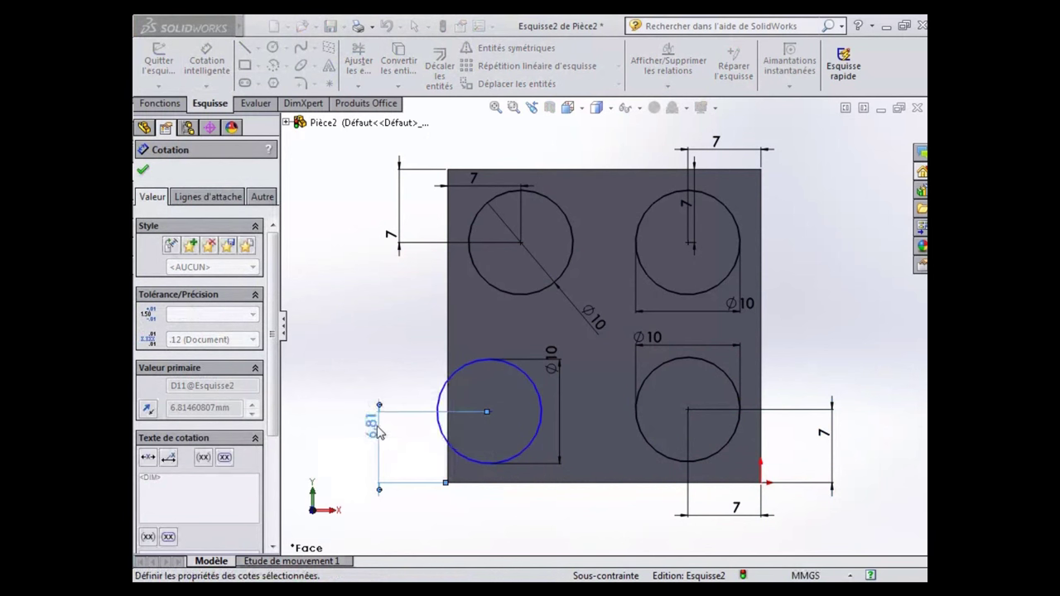
click(484, 409)
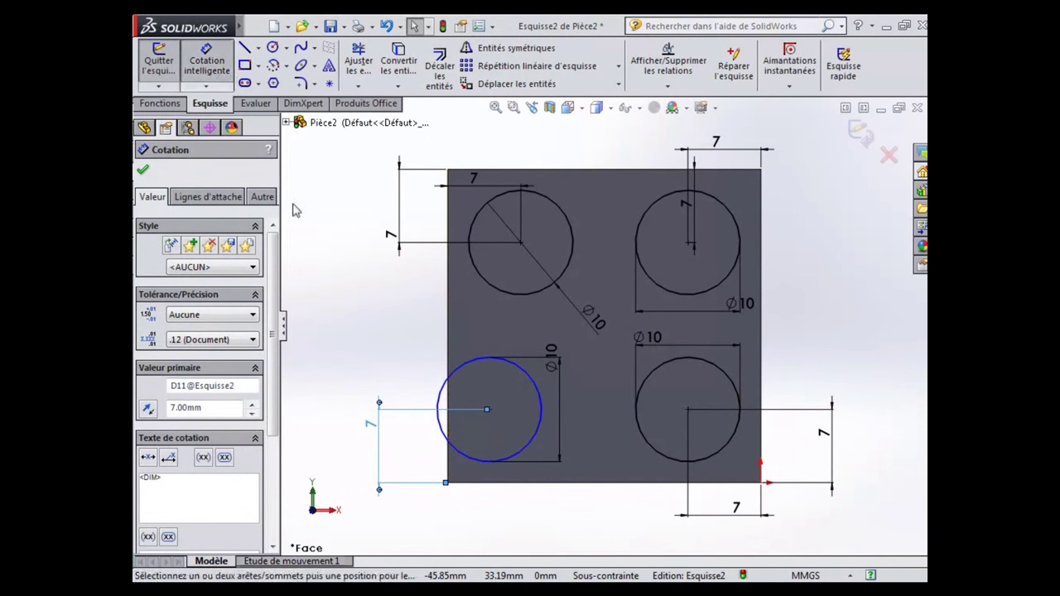
click(448, 427)
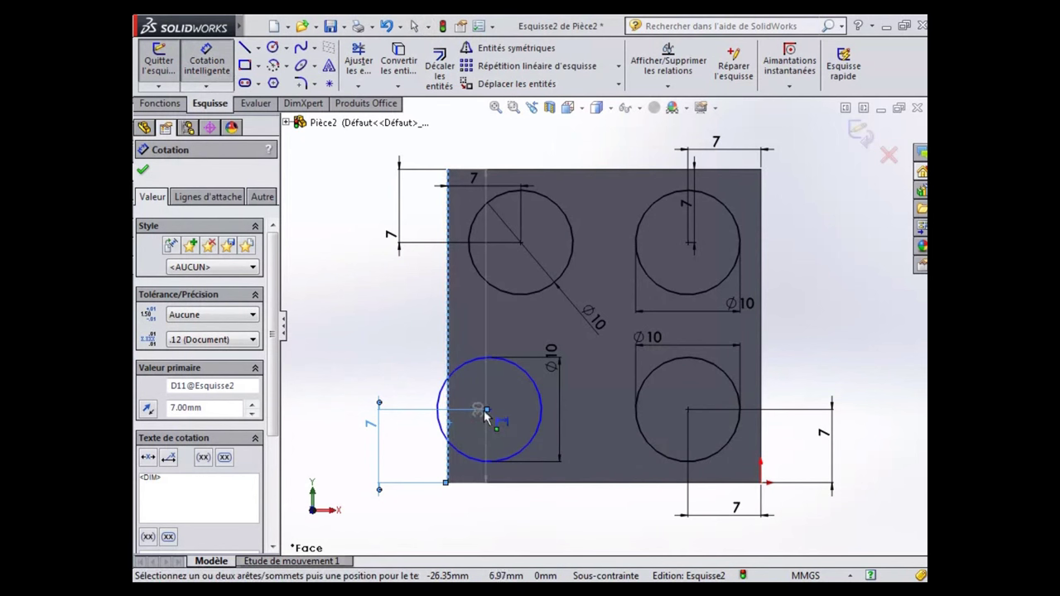
click(487, 409)
click(486, 523)
text(7)
key(Return)
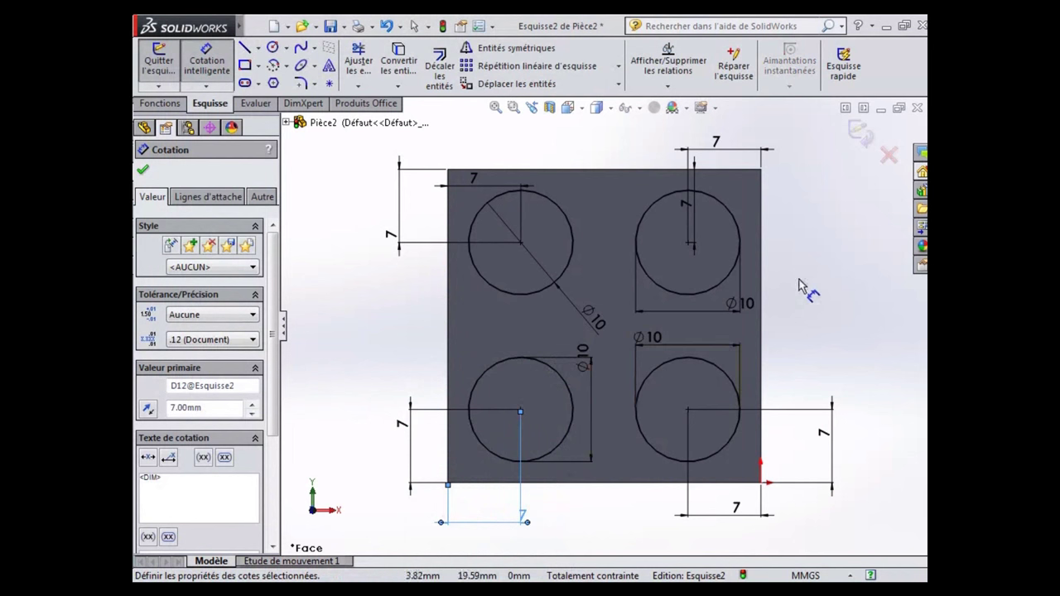
click(858, 138)
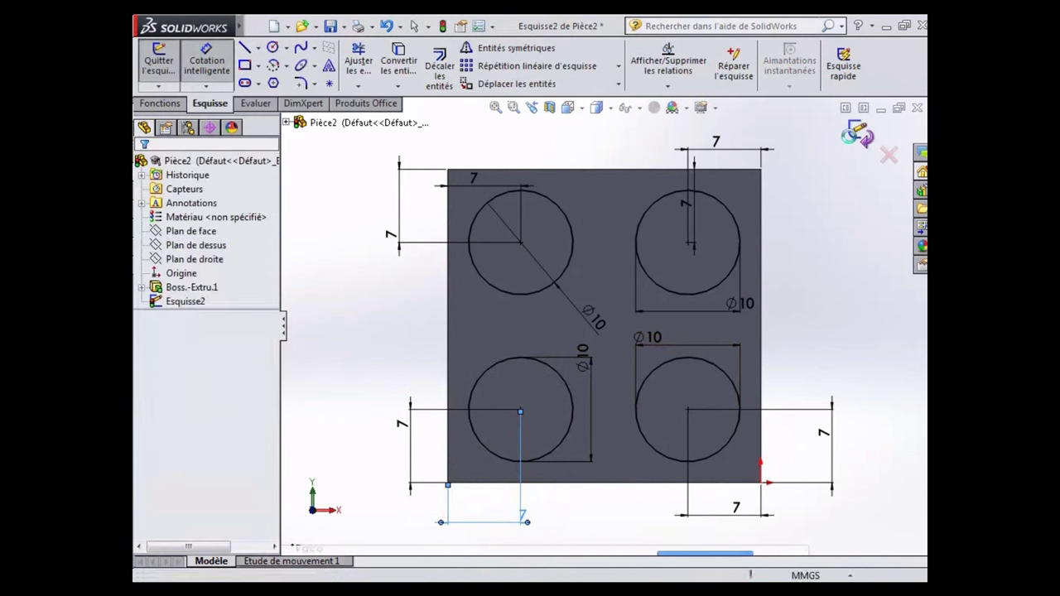
Extrude all four circles 10 mm as cylindrical studs, Boss.-Extru.3, then orbit to the back.
click(336, 236)
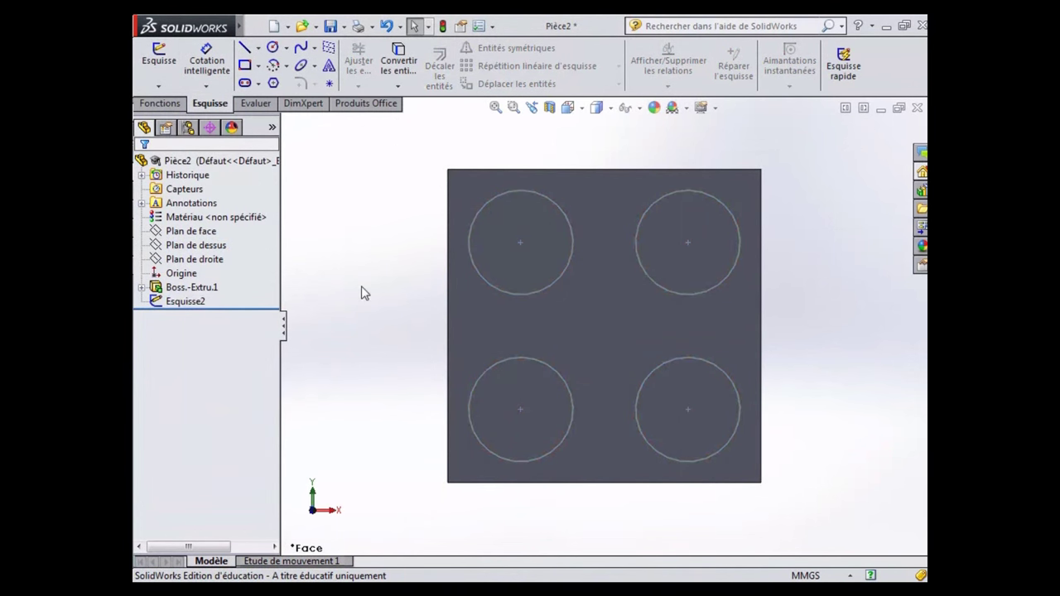
click(168, 105)
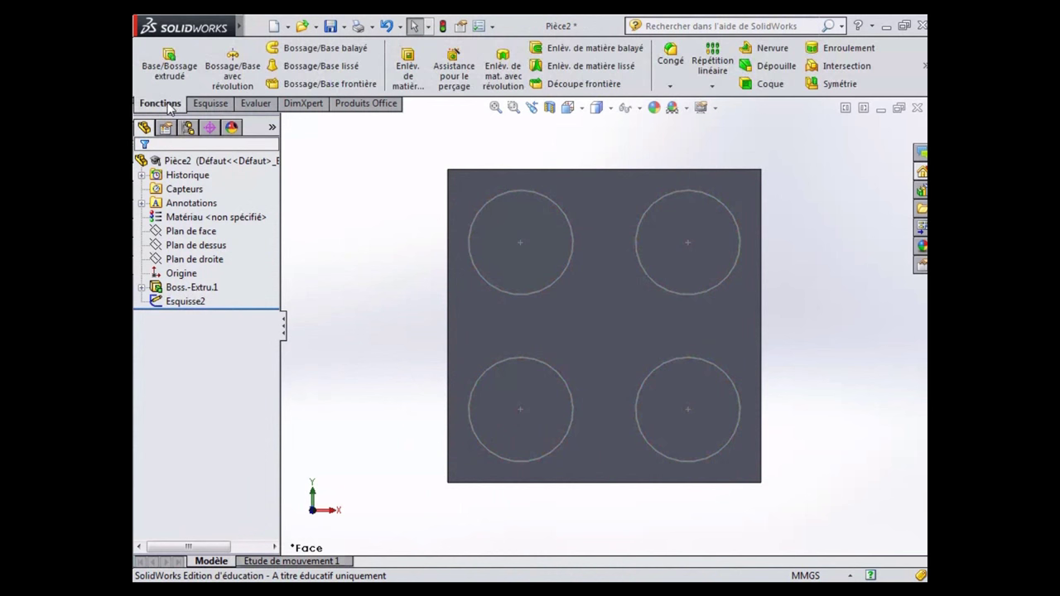
click(170, 74)
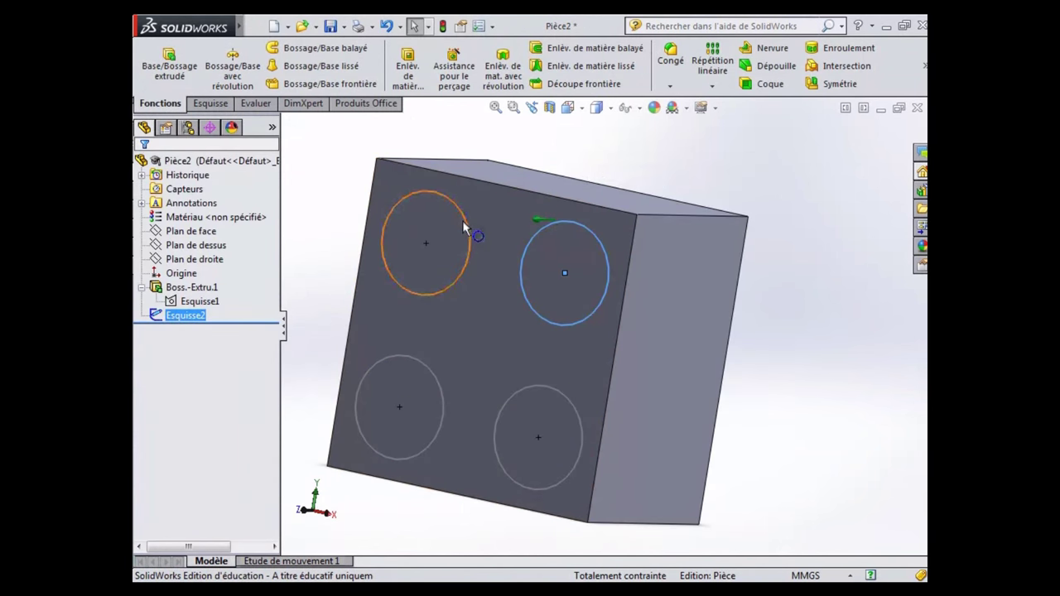
ctrl+click(462, 220)
ctrl+click(437, 391)
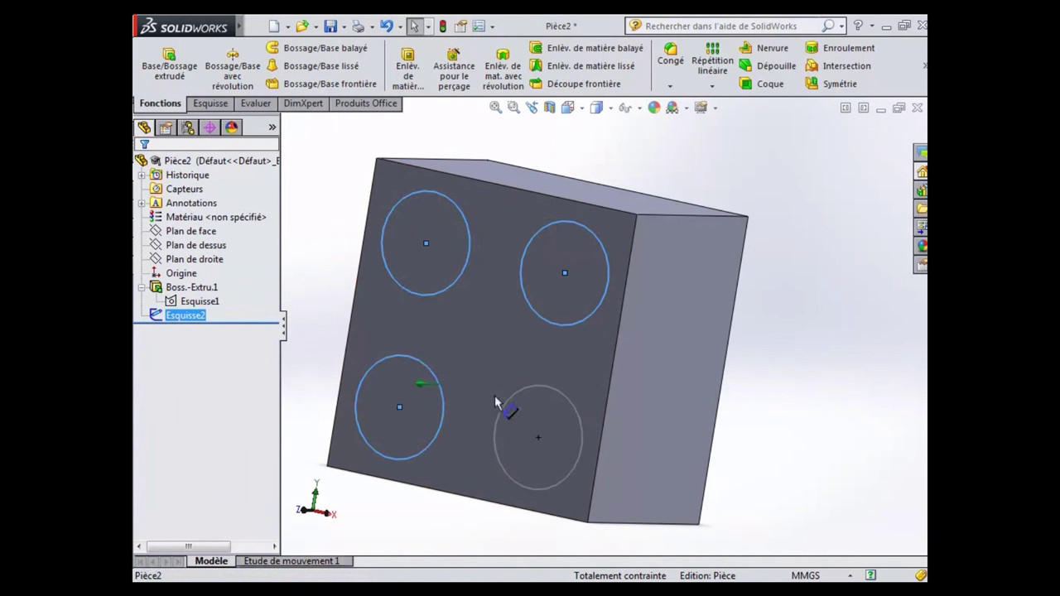
click(169, 65)
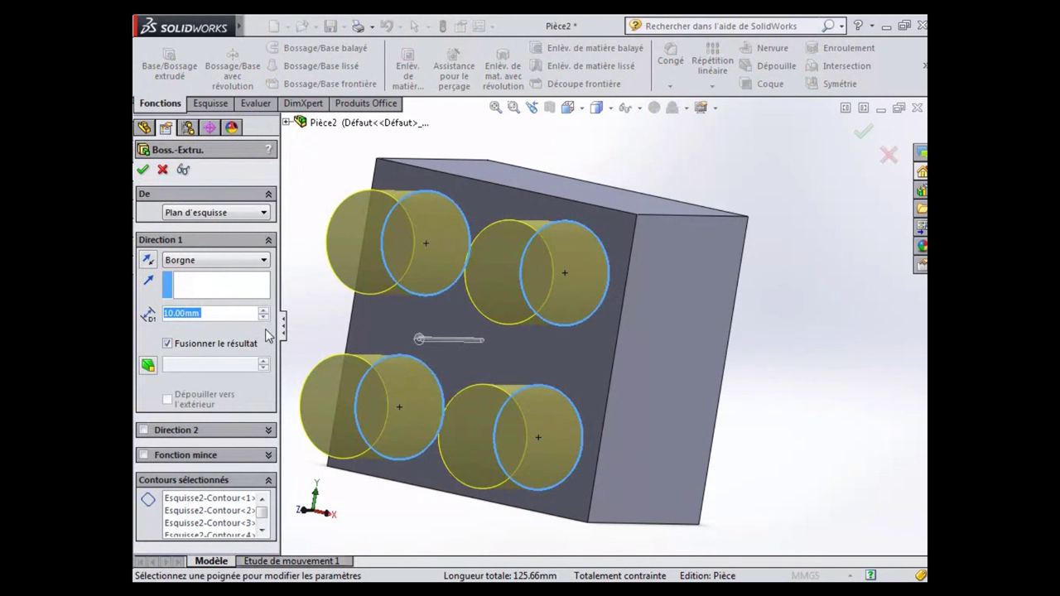
click(862, 133)
middle_drag(819, 303, 635, 286)
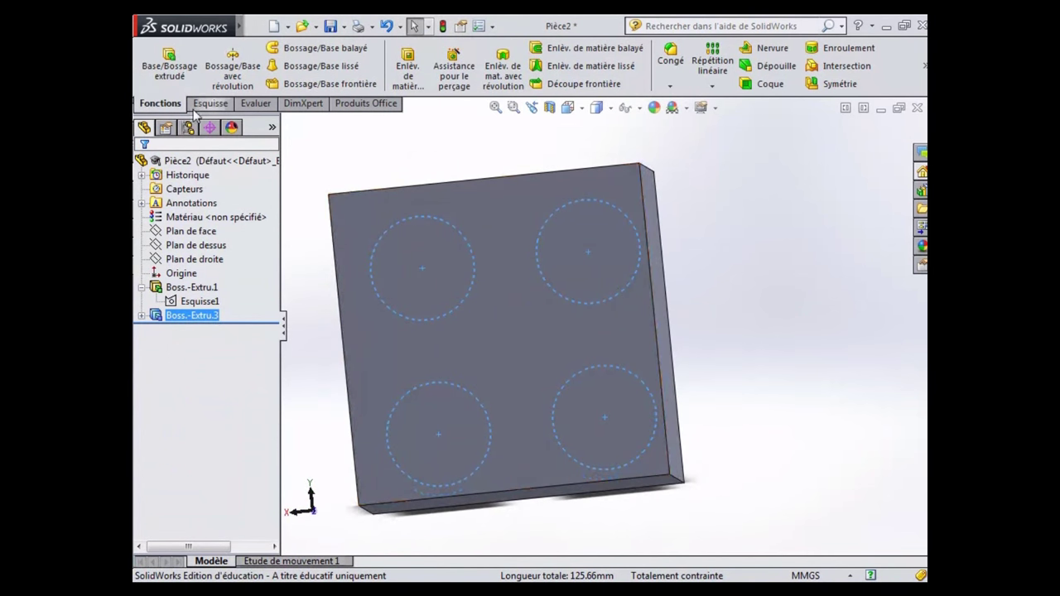
Draw a corner rectangle on the block's back face, nearly spanning the face.
click(209, 103)
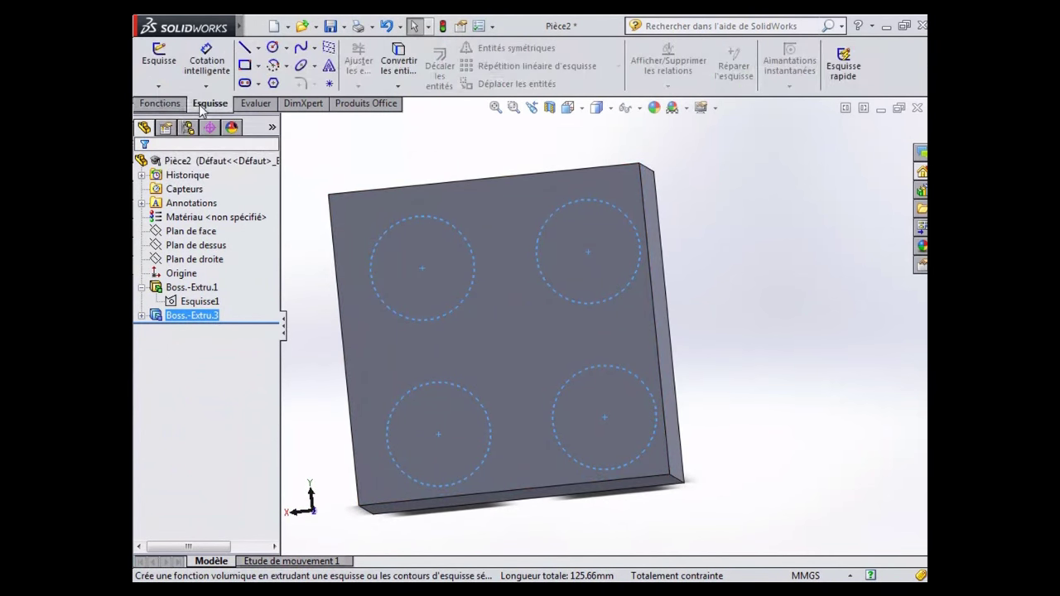
click(244, 71)
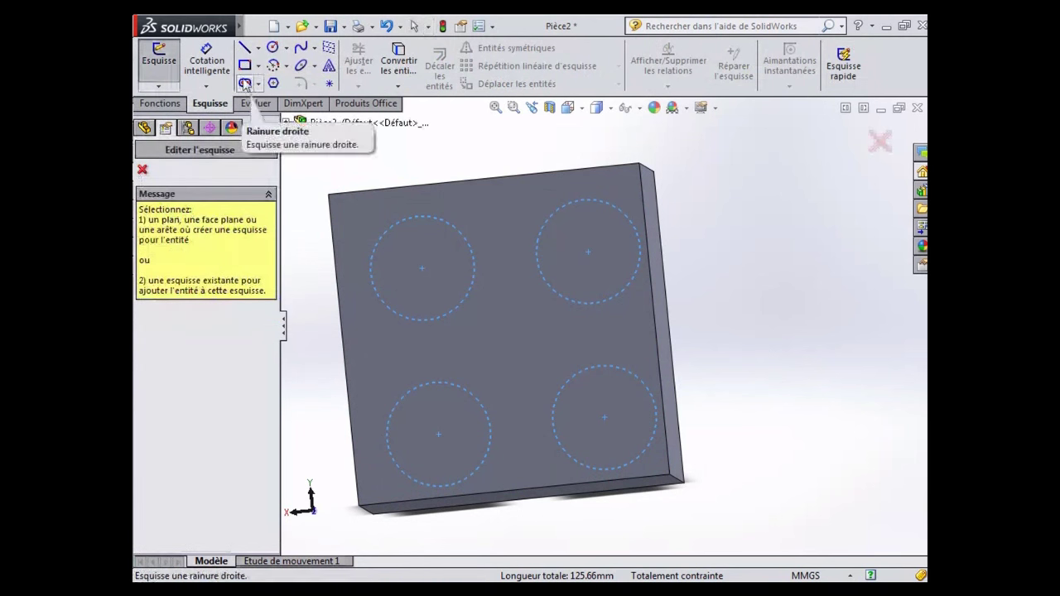
click(339, 201)
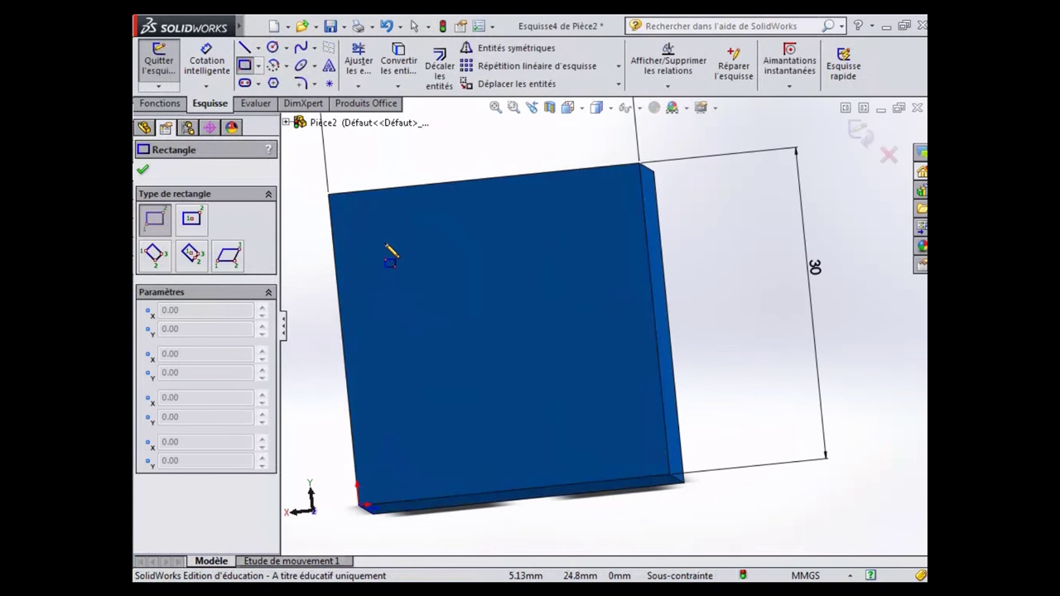
click(343, 208)
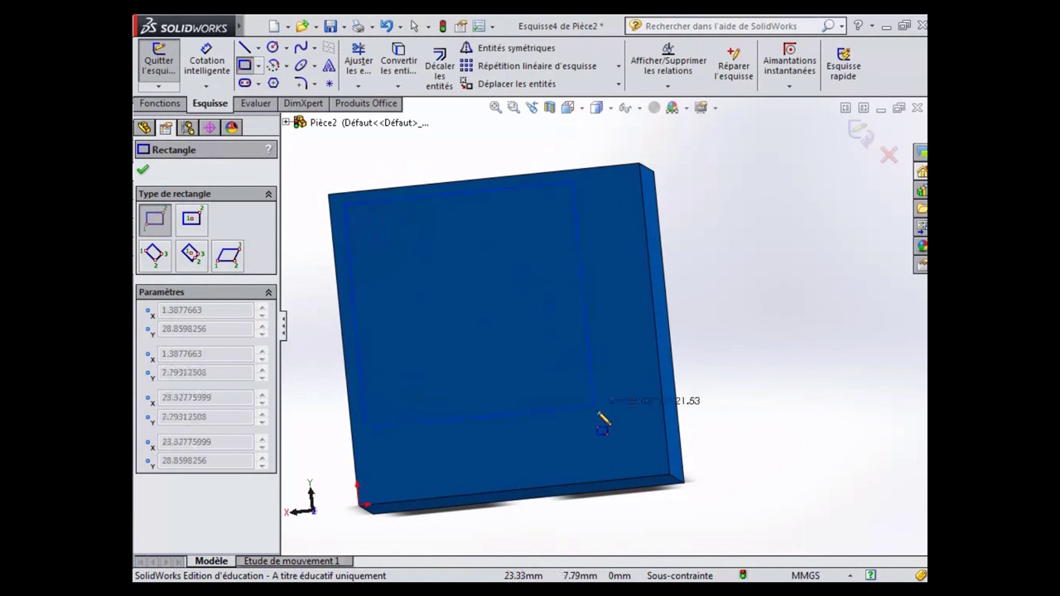
click(663, 469)
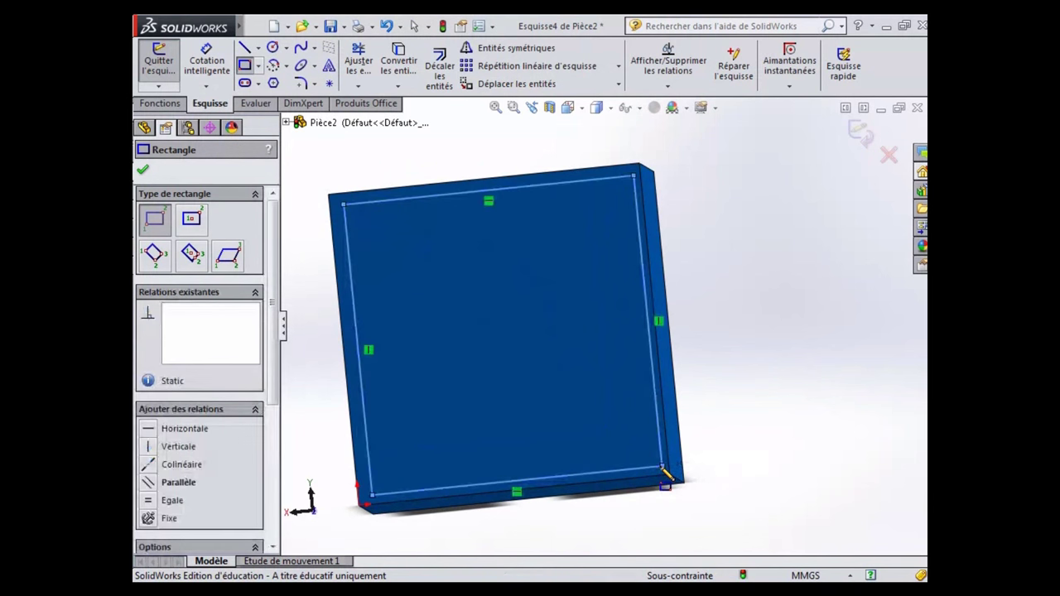
Dimension the rectangle's top and left sides 1 mm from the block edges.
click(206, 55)
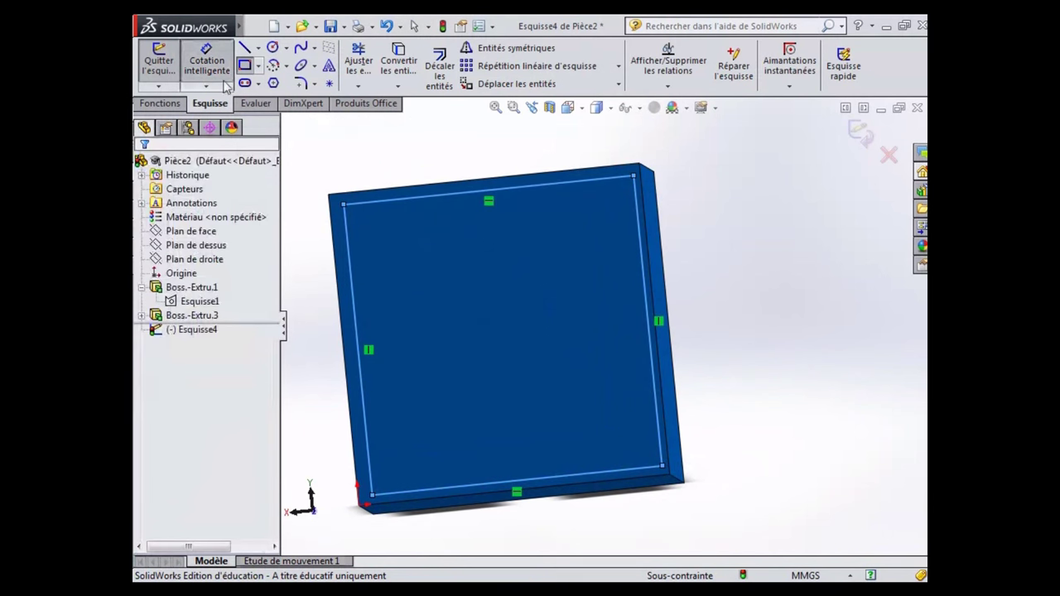
click(430, 196)
click(433, 184)
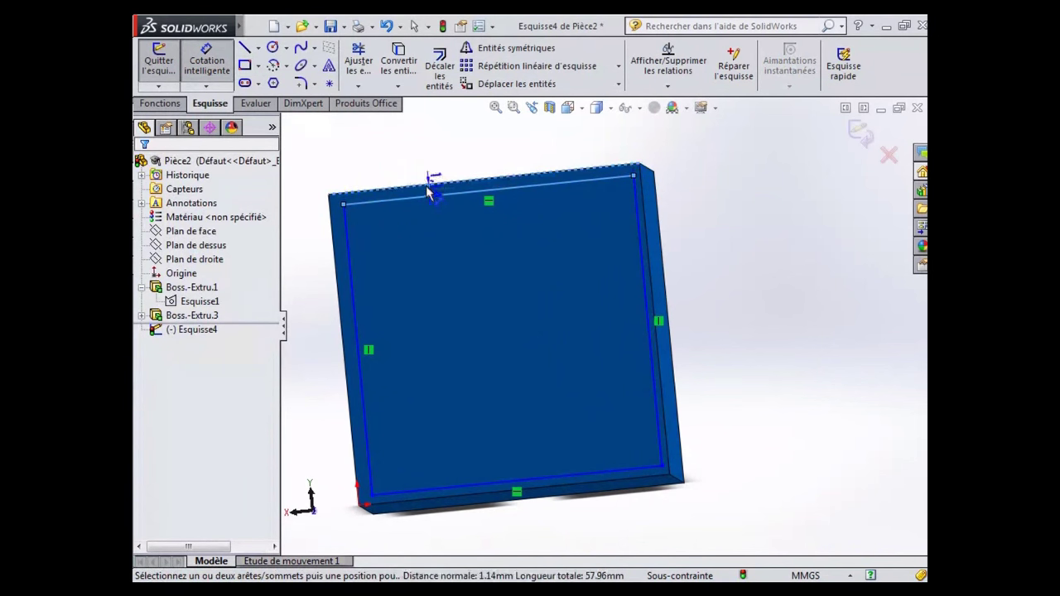
click(315, 206)
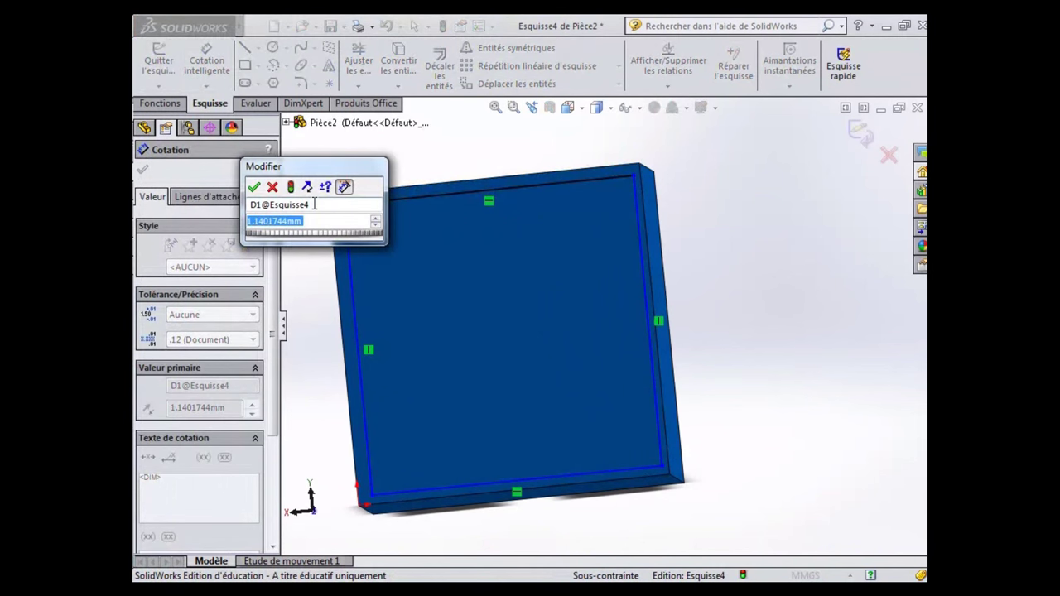
text(1)
key(Return)
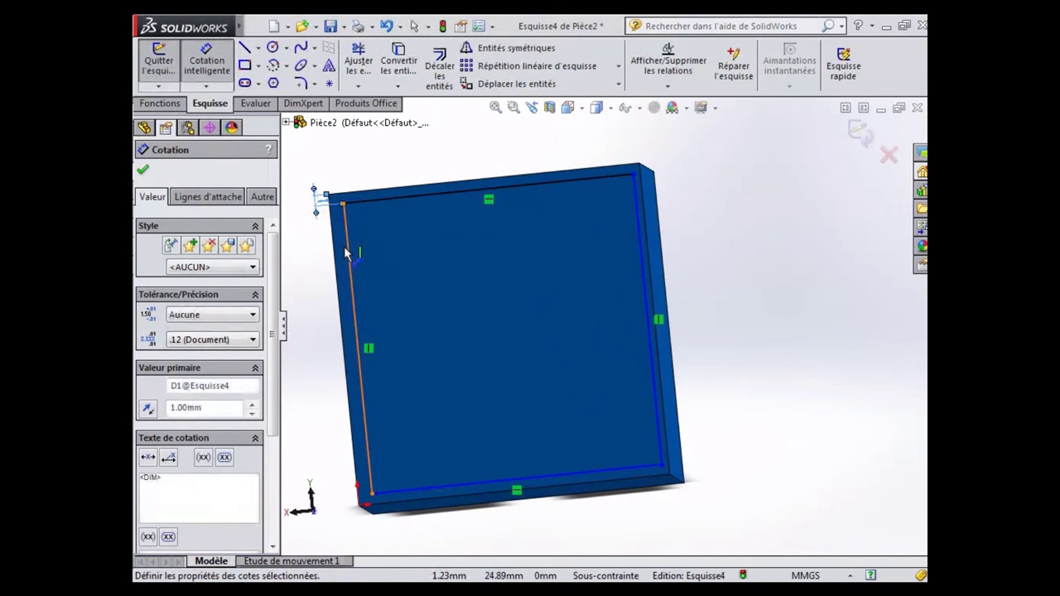
click(346, 252)
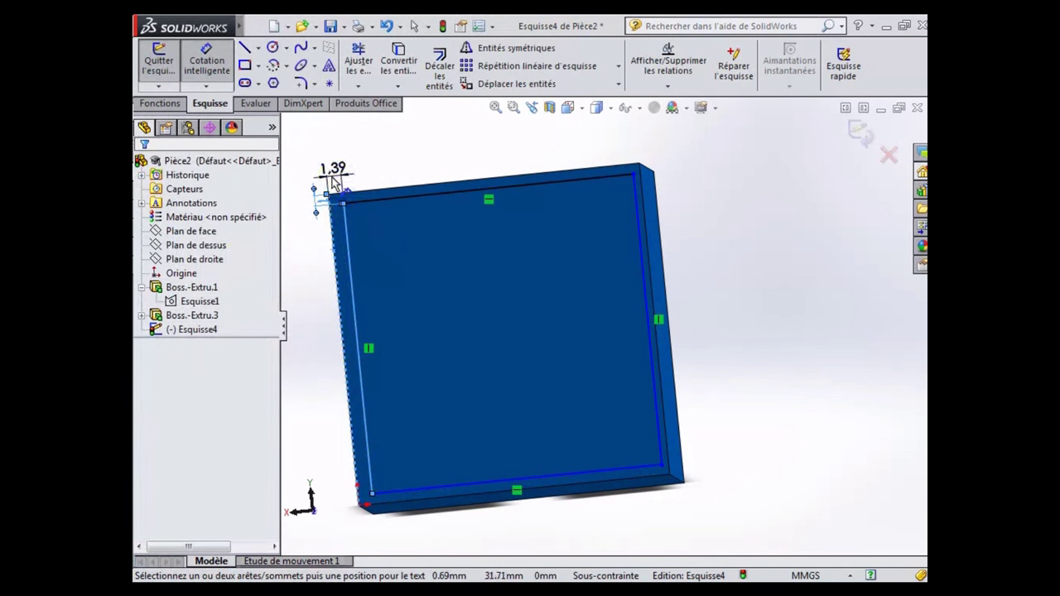
click(333, 180)
text(1)
key(Return)
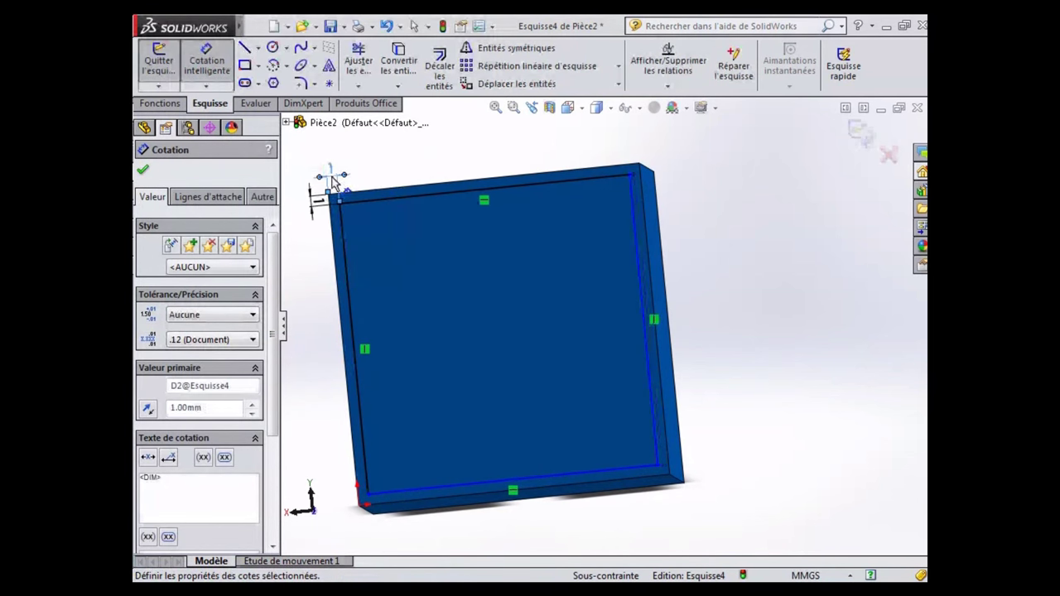
Dimension the bottom and right sides 1 mm from the block edges and exit the sketch.
click(598, 476)
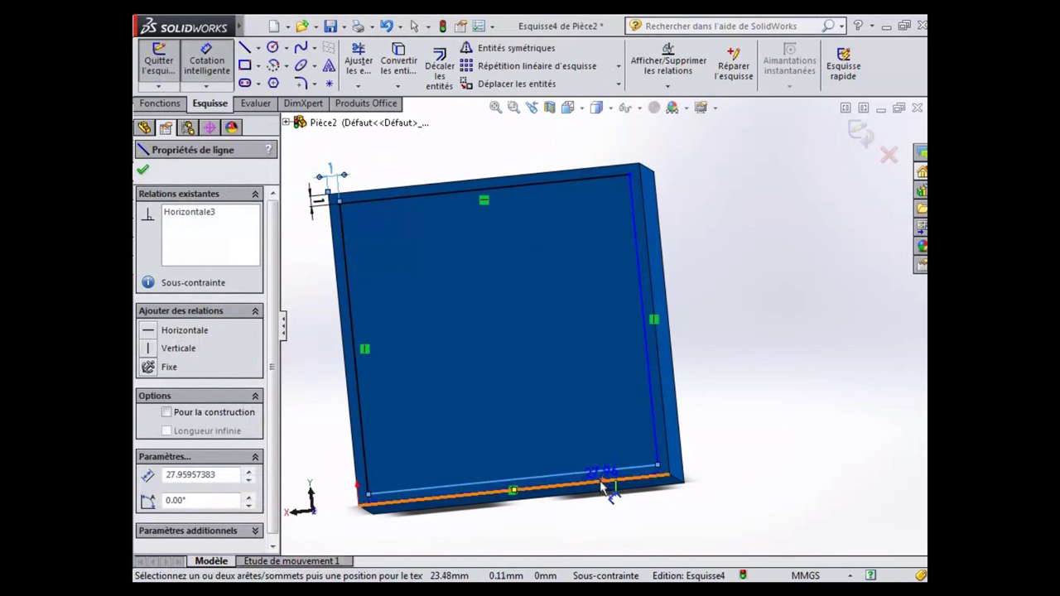
click(603, 483)
click(718, 460)
text(1)
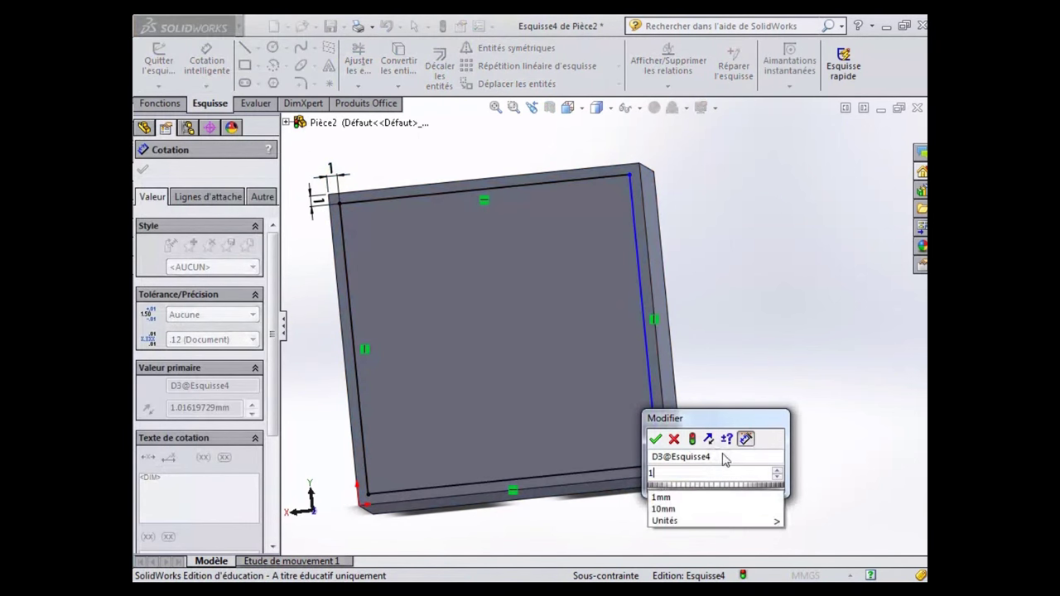
key(Return)
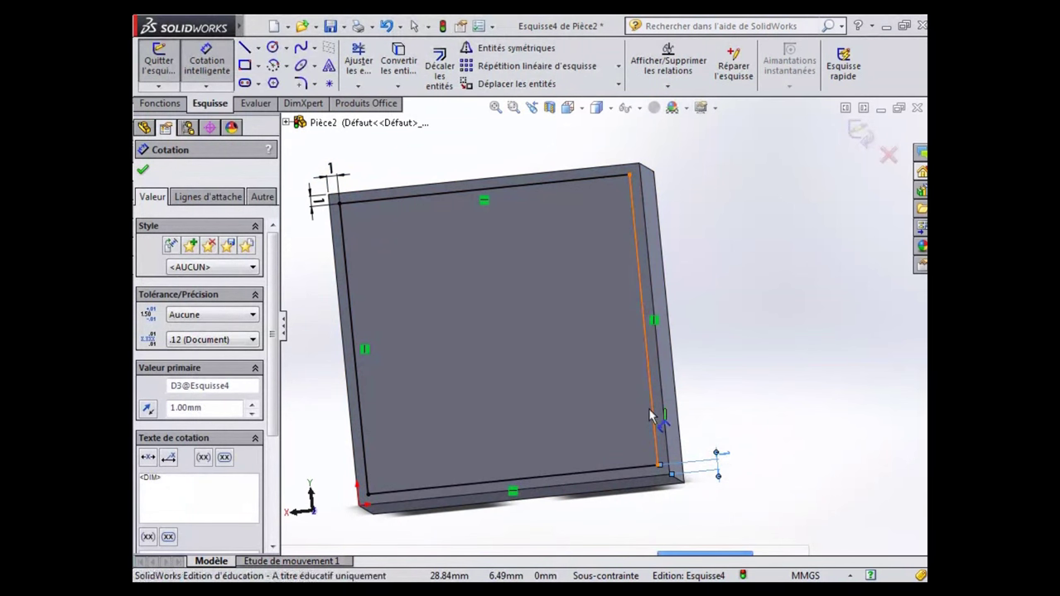
click(650, 409)
click(667, 406)
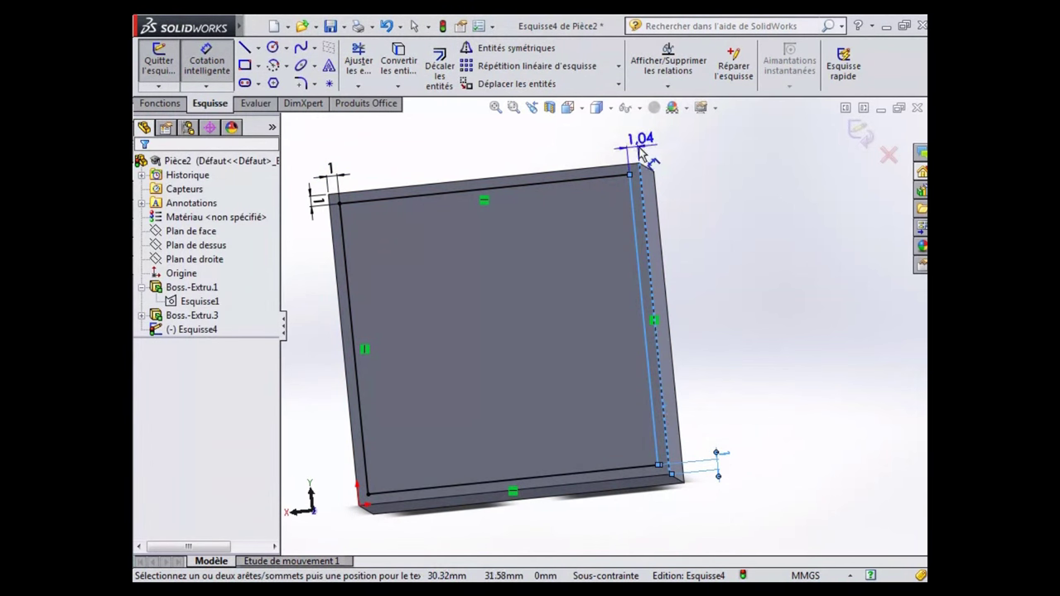
click(640, 153)
text(1)
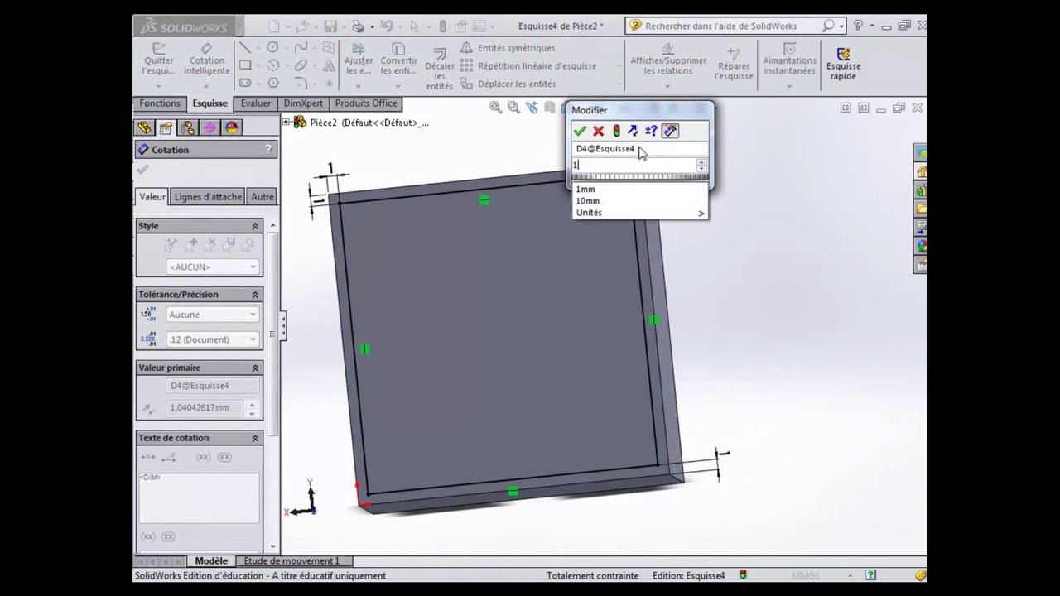
key(Return)
click(858, 132)
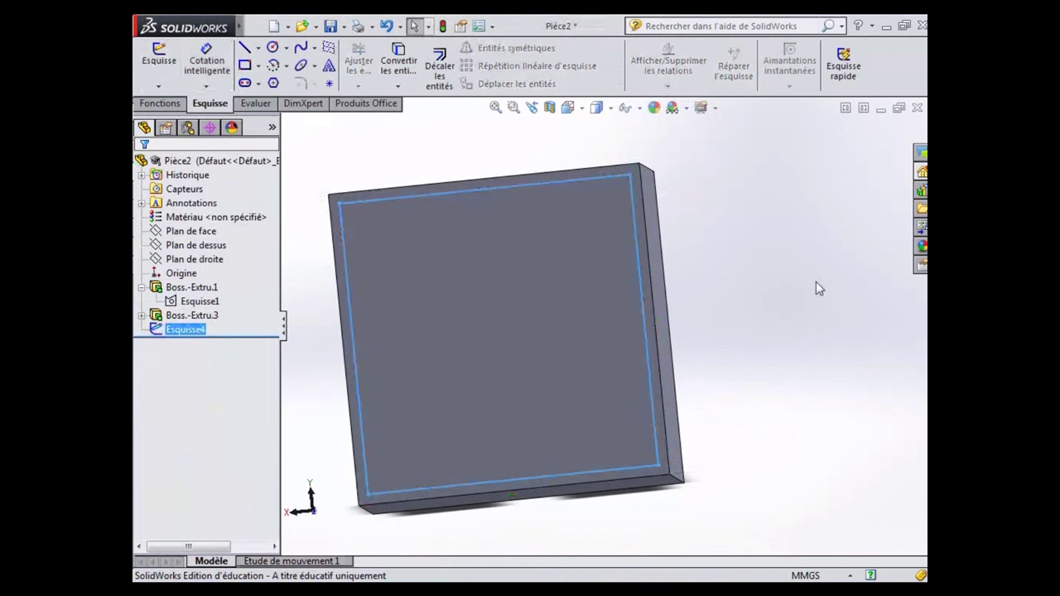
Extrude-cut Esquisse4 18 mm deep into the block's back, leaving 1 mm walls.
click(159, 102)
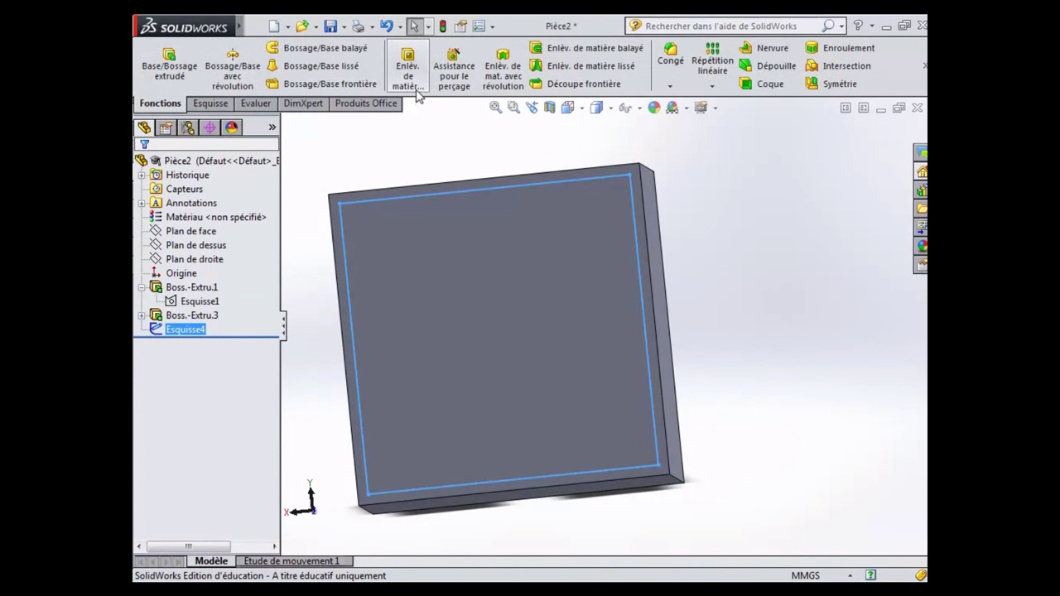
click(408, 67)
middle_drag(780, 256, 692, 287)
click(225, 312)
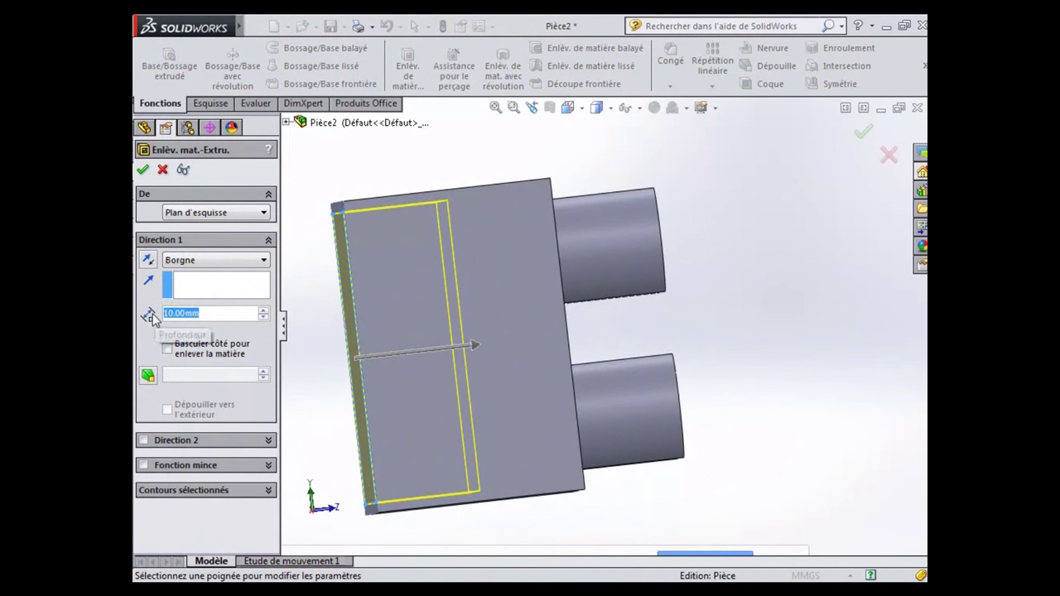
text(18)
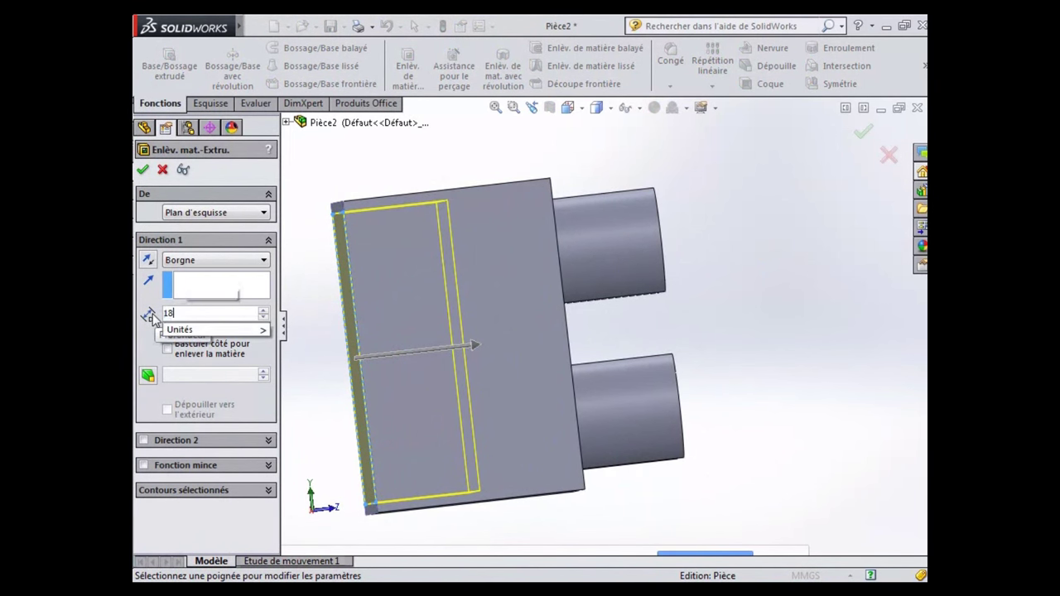
key(Return)
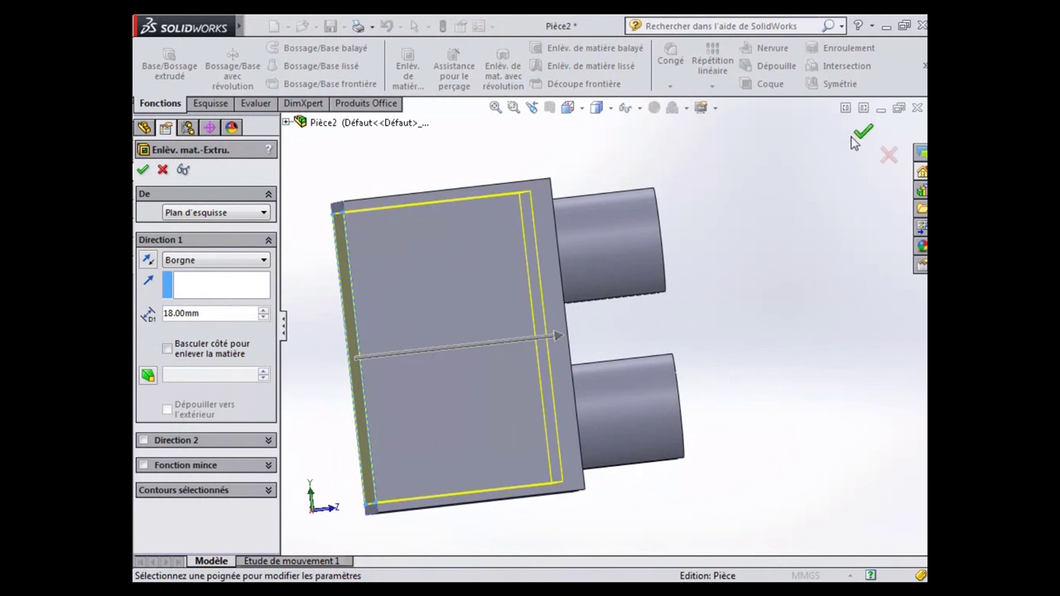
click(859, 136)
mouse_move(651, 338)
middle_down()
mouse_move(722, 321)
mouse_move(843, 253)
mouse_move(757, 282)
mouse_move(854, 232)
middle_up()
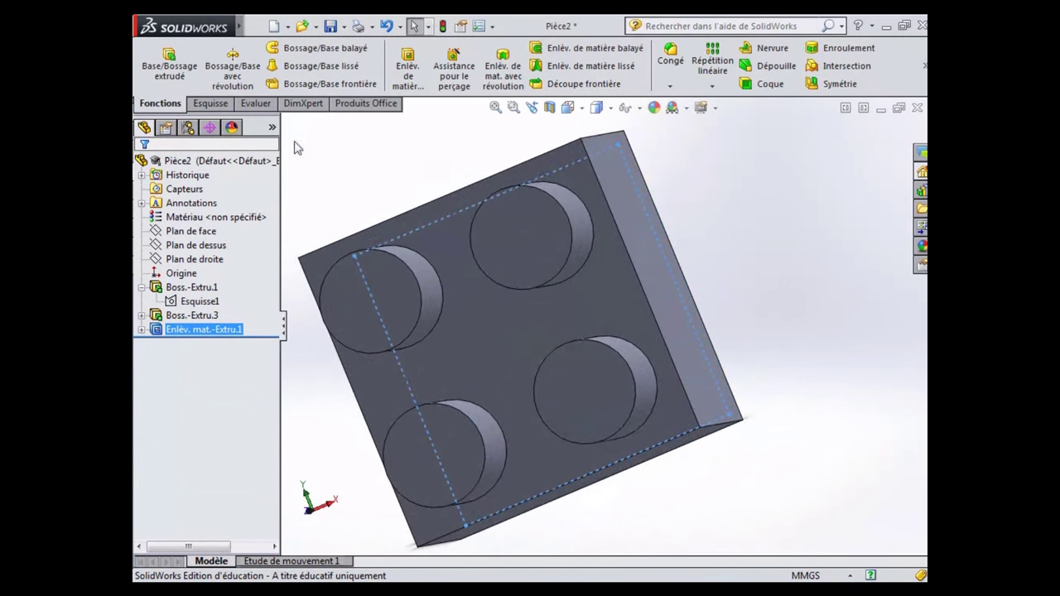